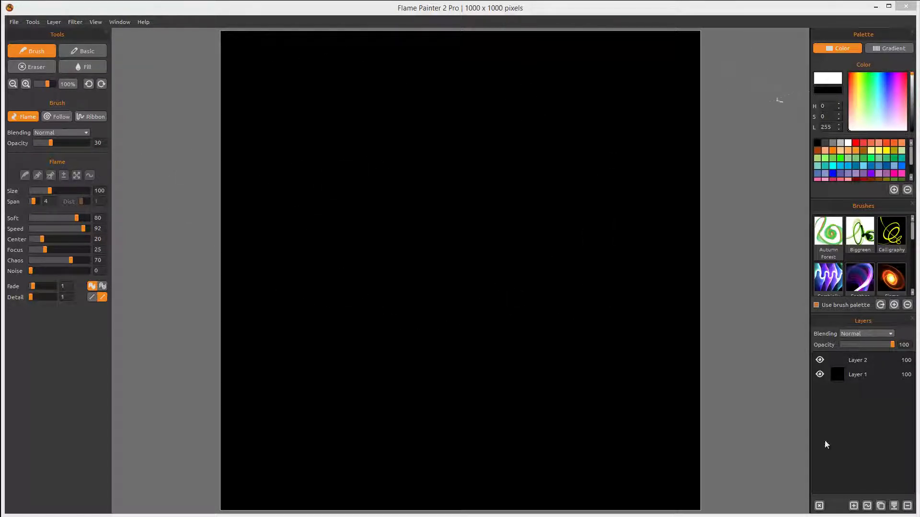
Paint a large white looping flame stroke across the middle of the black canvas on Layer 2
{"action": "mouse_move", "coordinate": [513, 363]}
{"action": "left_mouse_down"}
{"action": "mouse_move", "coordinate": [523, 365]}
{"action": "mouse_move", "coordinate": [339, 253]}
{"action": "mouse_move", "coordinate": [522, 236]}
{"action": "mouse_move", "coordinate": [437, 255]}
{"action": "mouse_move", "coordinate": [521, 139]}
{"action": "mouse_move", "coordinate": [417, 170]}
{"action": "mouse_move", "coordinate": [592, 173]}
{"action": "mouse_move", "coordinate": [561, 338]}
{"action": "mouse_move", "coordinate": [424, 290]}
{"action": "mouse_move", "coordinate": [317, 140]}
{"action": "mouse_move", "coordinate": [307, 142]}
{"action": "left_mouse_up"}
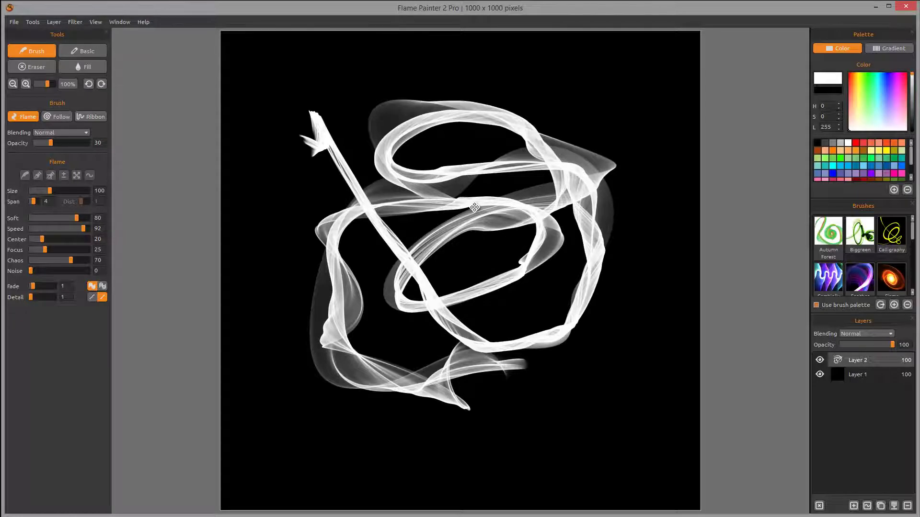
{"action": "mouse_move", "coordinate": [475, 207]}
{"action": "left_mouse_down"}
{"action": "mouse_move", "coordinate": [517, 325]}
{"action": "mouse_move", "coordinate": [547, 261]}
{"action": "mouse_move", "coordinate": [428, 207]}
{"action": "mouse_move", "coordinate": [519, 221]}
{"action": "mouse_move", "coordinate": [459, 206]}
{"action": "left_mouse_up"}
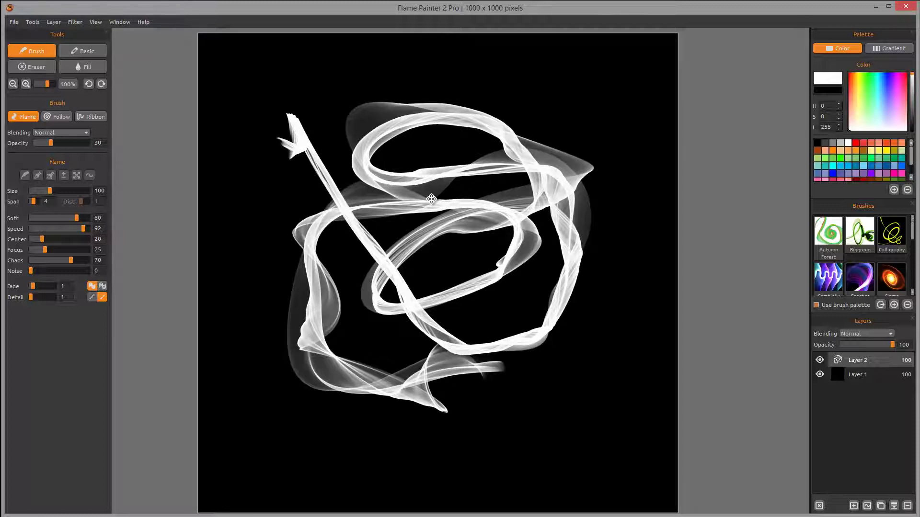
Check the view by zooming in to 150% and back out, and look through the zoom options
{"action": "mouse_move", "coordinate": [431, 198]}
{"action": "left_mouse_down"}
{"action": "mouse_move", "coordinate": [531, 226]}
{"action": "mouse_move", "coordinate": [428, 211]}
{"action": "mouse_move", "coordinate": [431, 194]}
{"action": "mouse_move", "coordinate": [440, 198]}
{"action": "left_mouse_up"}
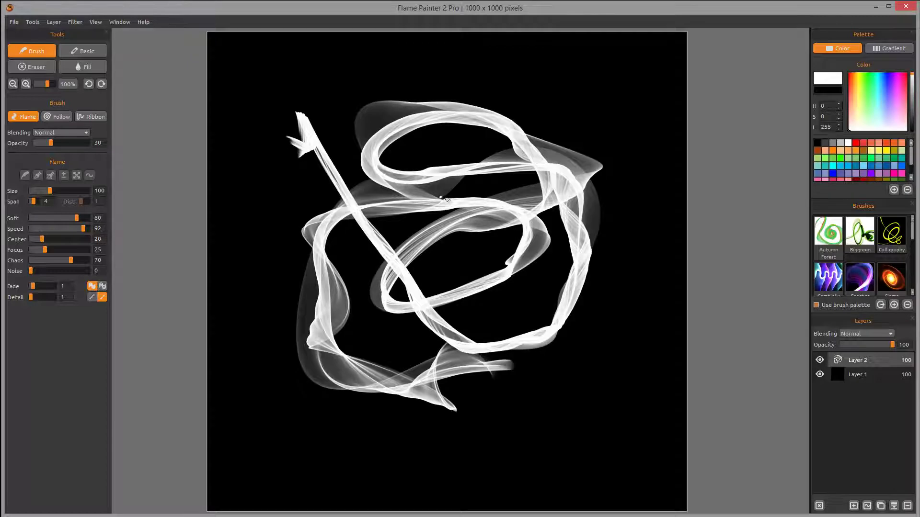
{"action": "key", "text": "ctrl+plus"}
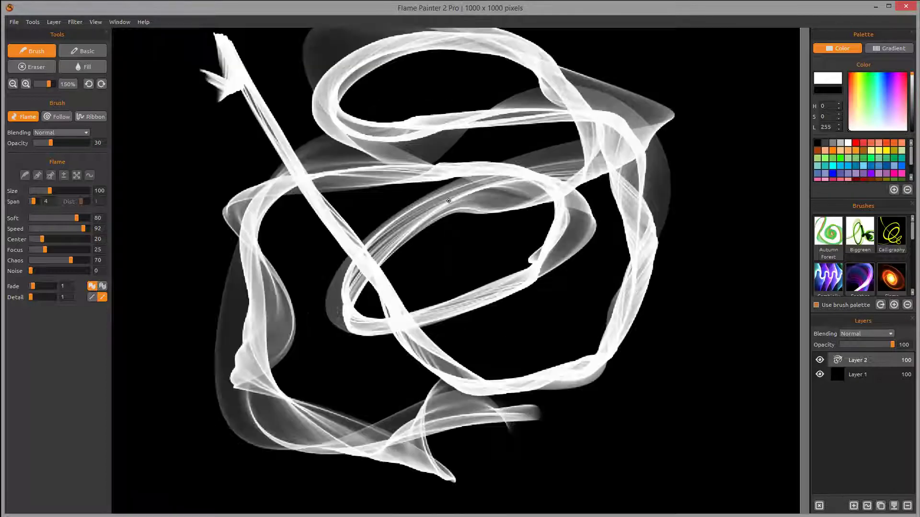
{"action": "key", "text": "ctrl+minus"}
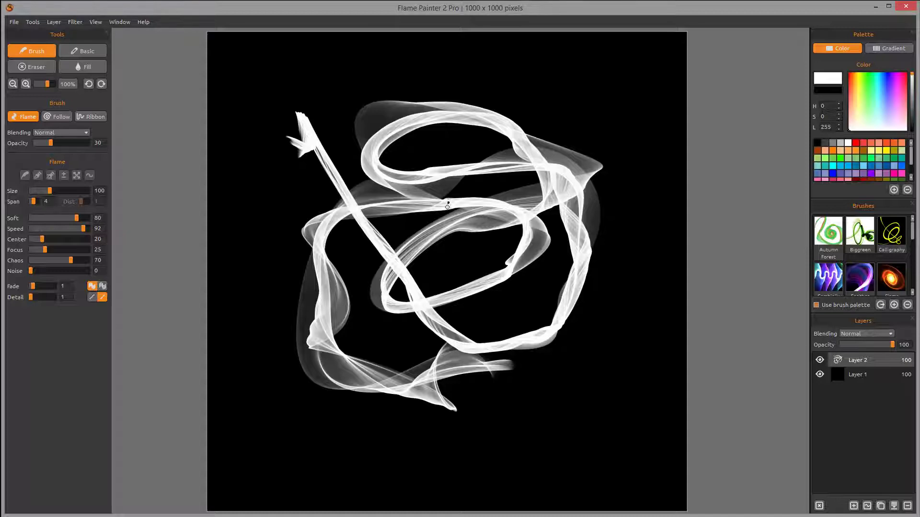
{"action": "key", "text": "ctrl+plus"}
{"action": "key", "text": "ctrl+plus"}
{"action": "key", "text": "ctrl+minus"}
{"action": "key", "text": "ctrl+minus"}
{"action": "left_click", "coordinate": [94, 22]}
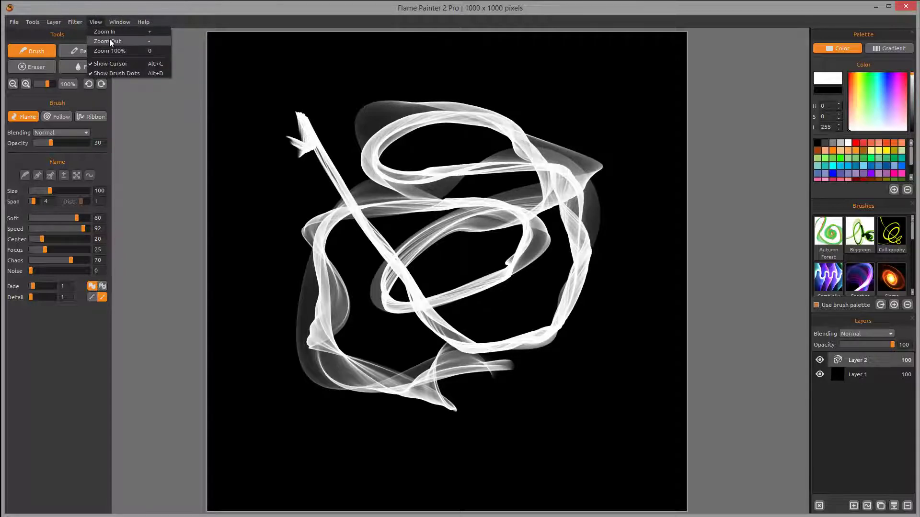
{"action": "left_click", "coordinate": [122, 50]}
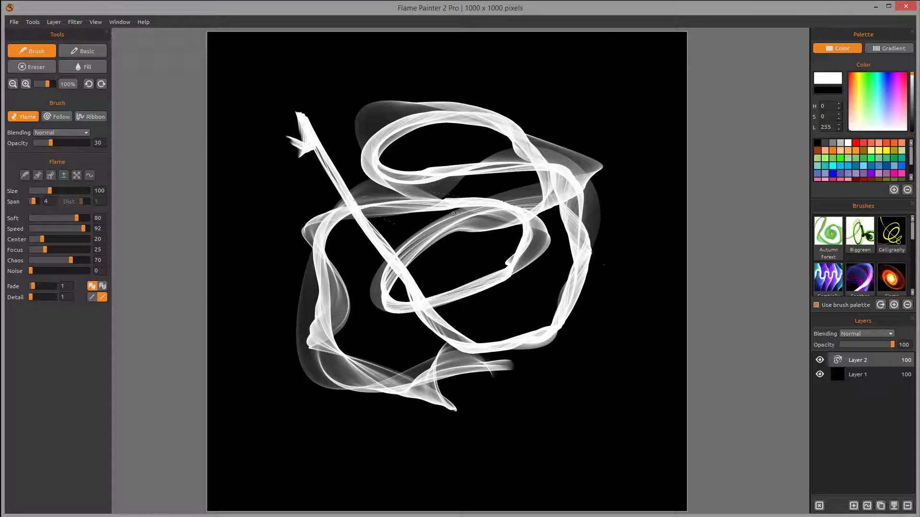
At 800% zoom, paint a small white flame loop in the empty centre, then return to 100%
{"action": "scroll", "coordinate": [451, 211], "scroll_direction": "up", "scroll_amount": 5}
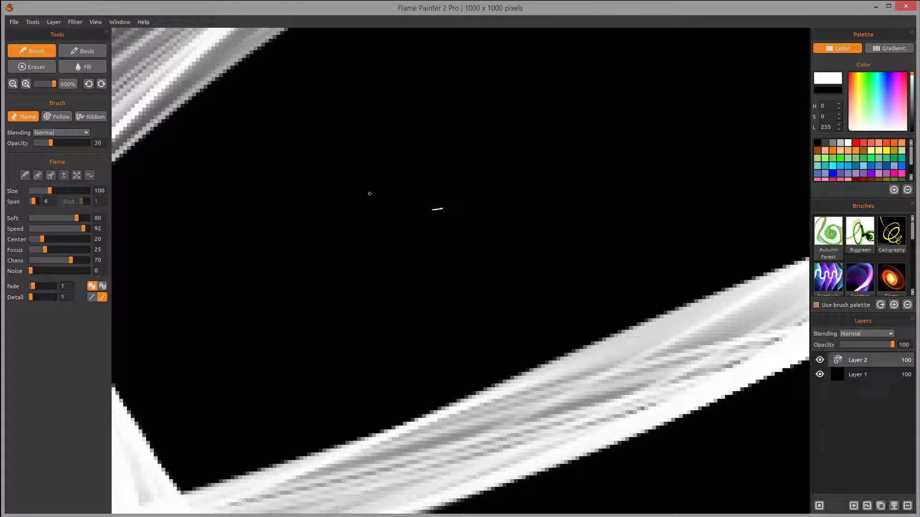
{"action": "mouse_move", "coordinate": [369, 194]}
{"action": "left_mouse_down"}
{"action": "mouse_move", "coordinate": [382, 196]}
{"action": "mouse_move", "coordinate": [403, 148]}
{"action": "mouse_move", "coordinate": [503, 245]}
{"action": "mouse_move", "coordinate": [461, 240]}
{"action": "left_mouse_up"}
{"action": "scroll", "coordinate": [461, 240], "scroll_direction": "down", "scroll_amount": 5}
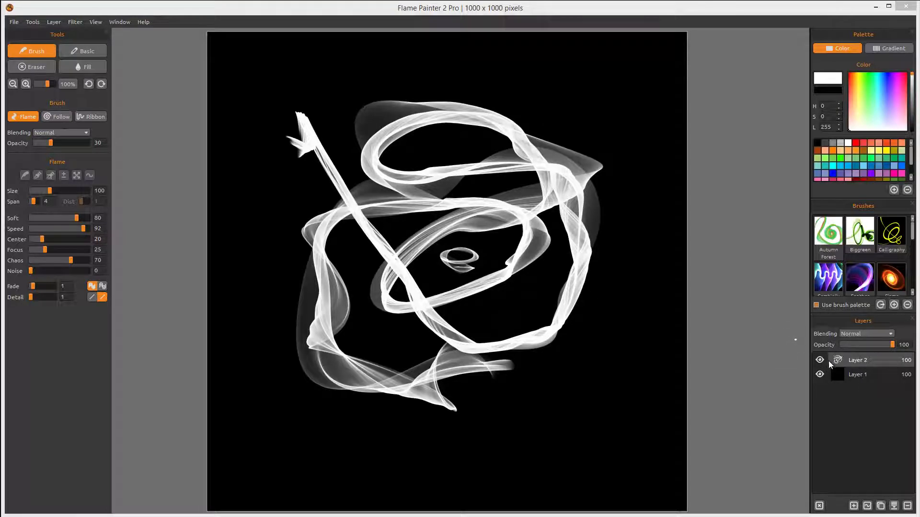
Create an empty Layer 3 at the top of the layer stack, above Layer 2
{"action": "left_click", "coordinate": [867, 507]}
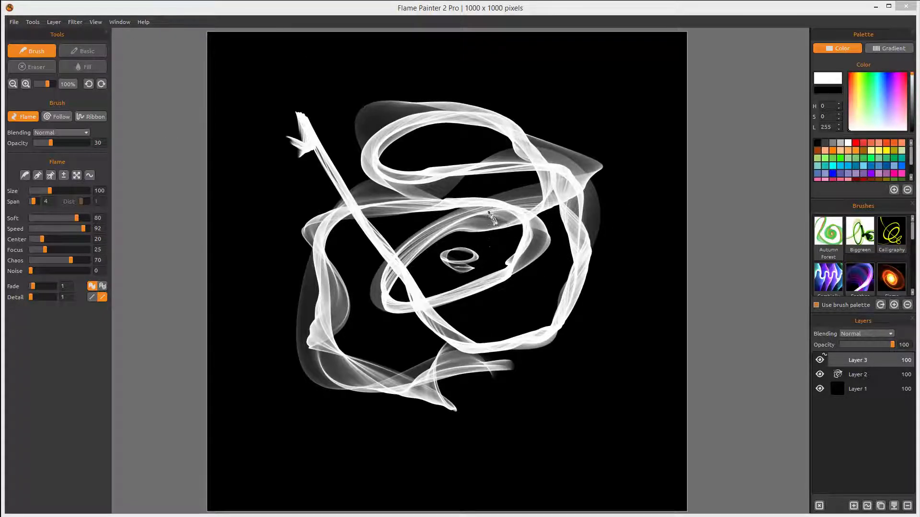
Import the desert spaceship image dunes2f-b1024.jpg onto the canvas with File > Import
{"action": "left_click", "coordinate": [14, 22]}
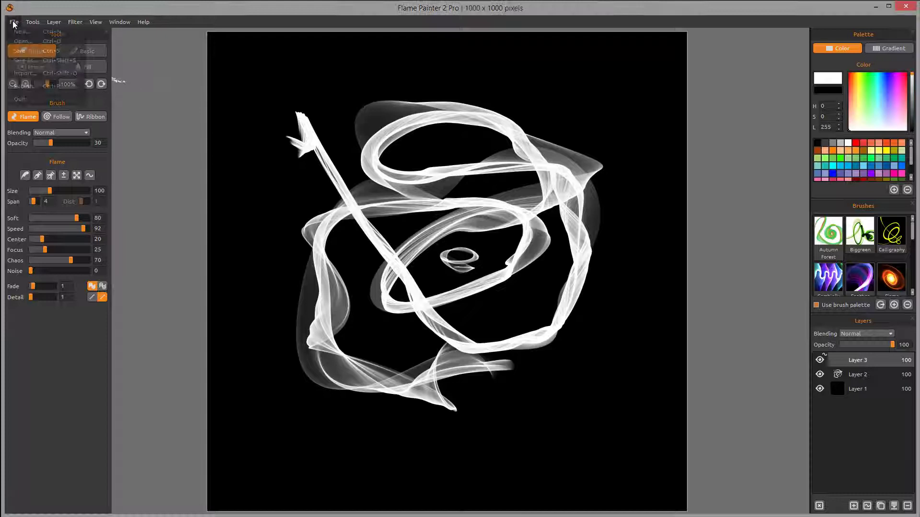
{"action": "left_click", "coordinate": [55, 74]}
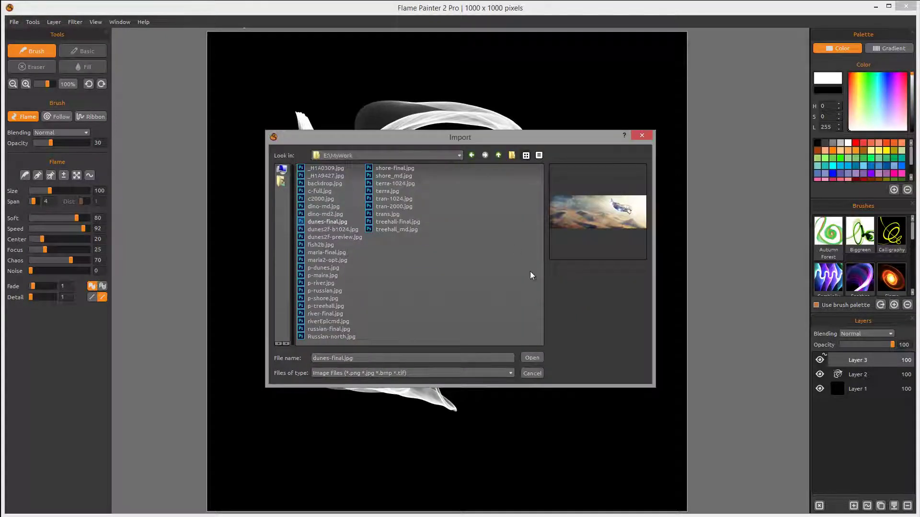
{"action": "left_click", "coordinate": [324, 206]}
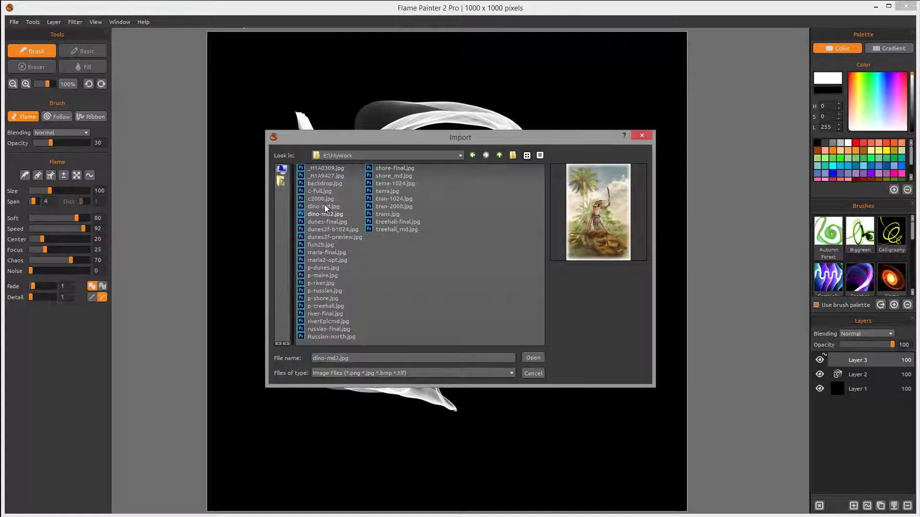
{"action": "left_click", "coordinate": [335, 229]}
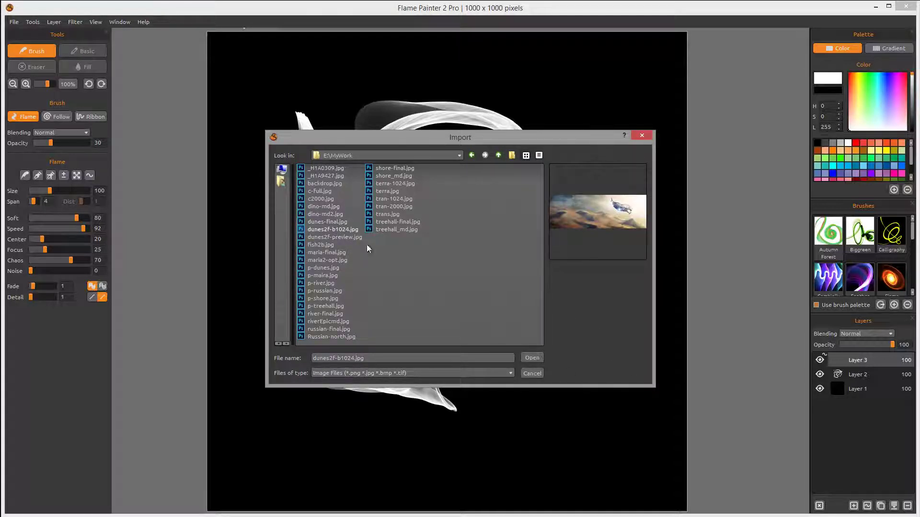
{"action": "left_click", "coordinate": [532, 358]}
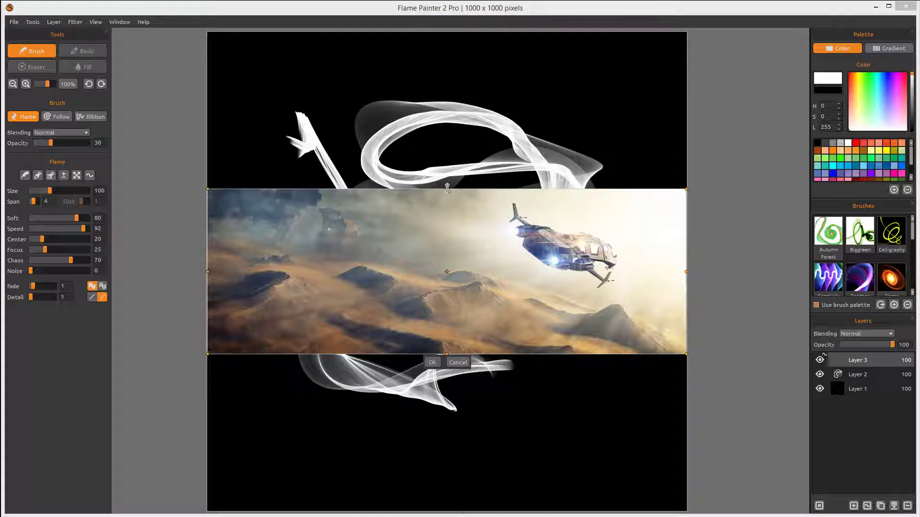
Stretch the imported image taller and wider than the canvas, then shift it down
{"action": "left_click_drag", "start_coordinate": [447, 189], "coordinate": [443, 35]}
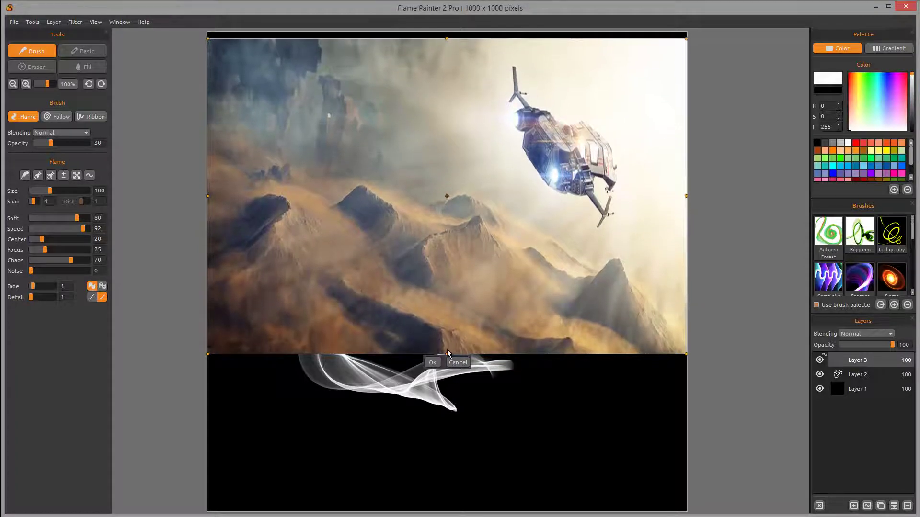
{"action": "left_click_drag", "start_coordinate": [447, 354], "coordinate": [498, 336]}
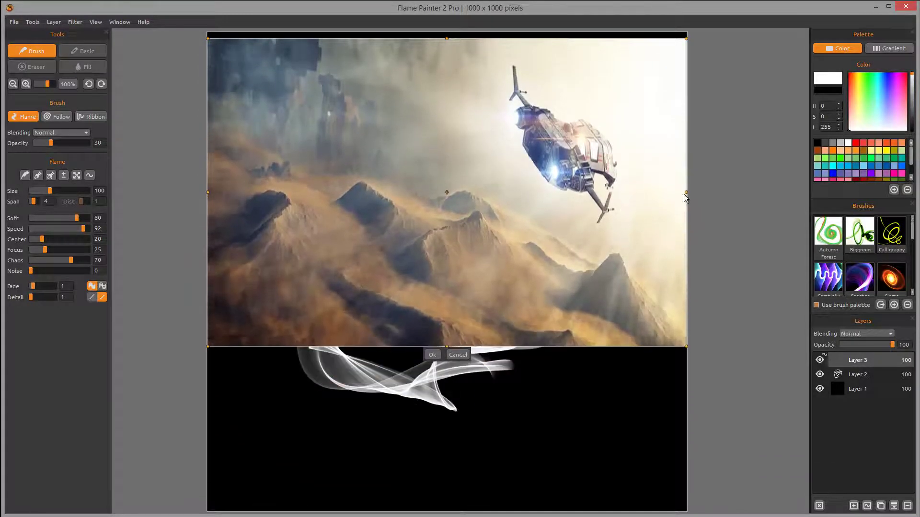
{"action": "left_click_drag", "start_coordinate": [686, 197], "coordinate": [798, 184]}
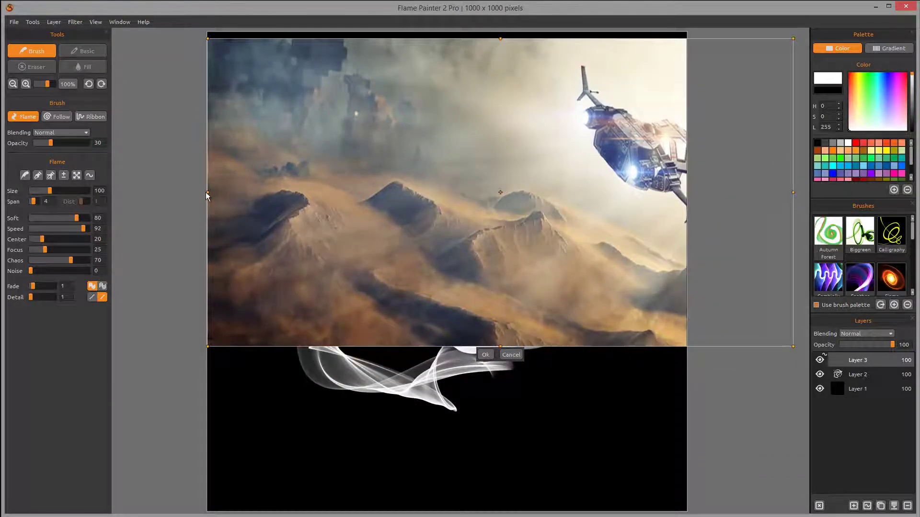
{"action": "left_click_drag", "start_coordinate": [207, 195], "coordinate": [162, 193]}
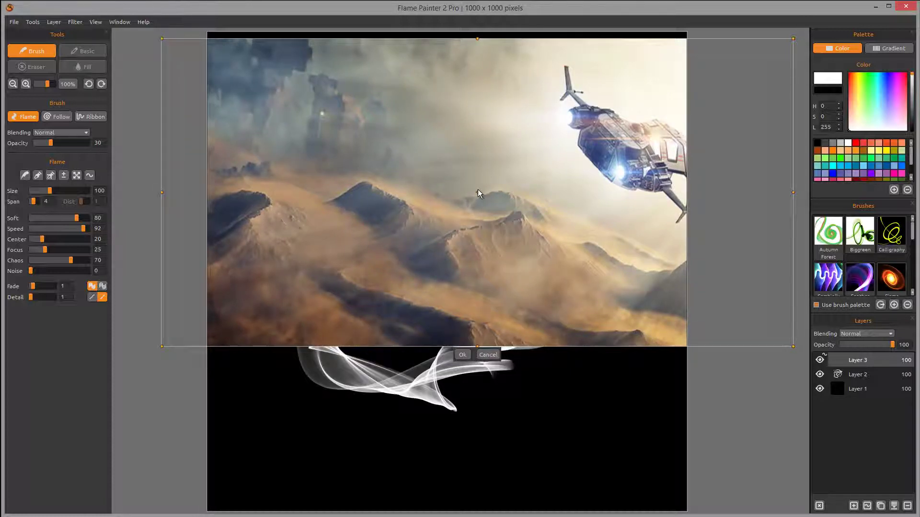
{"action": "left_click_drag", "start_coordinate": [478, 194], "coordinate": [468, 257]}
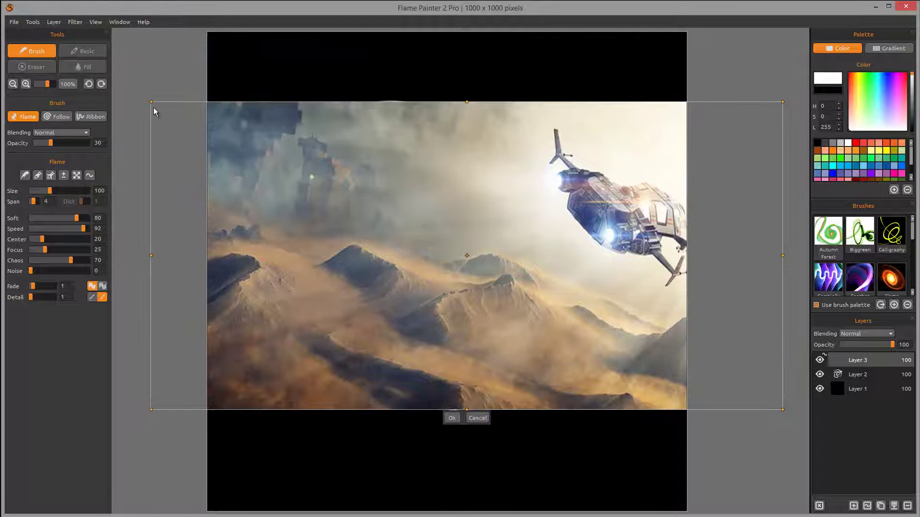
Shrink the image to a full-width band across the canvas middle and confirm it as the dunes2f-b1024 layer
{"action": "left_click_drag", "start_coordinate": [150, 102], "coordinate": [206, 126]}
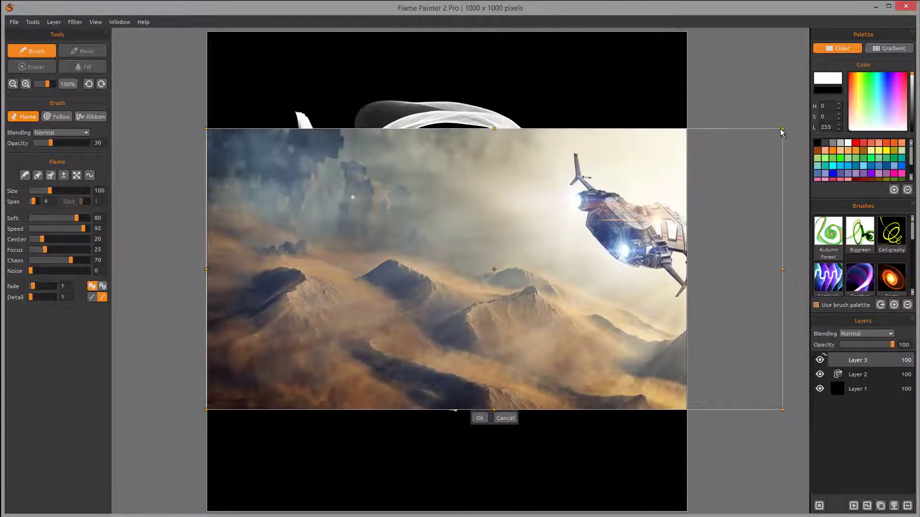
{"action": "left_click_drag", "start_coordinate": [781, 129], "coordinate": [692, 186]}
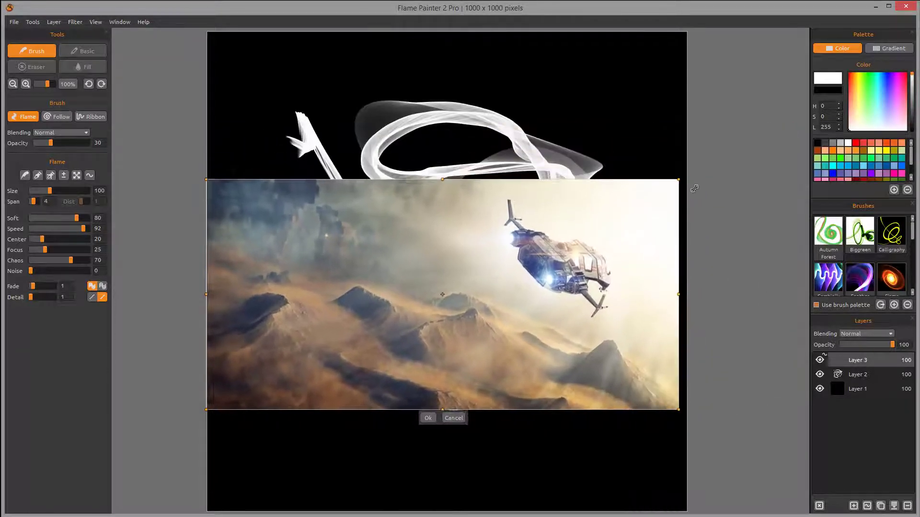
{"action": "left_click_drag", "start_coordinate": [694, 188], "coordinate": [694, 190]}
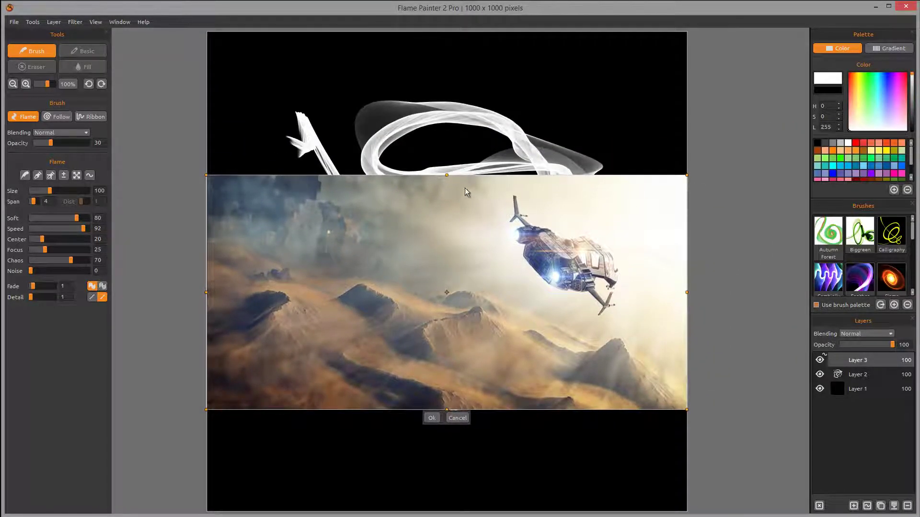
{"action": "left_click_drag", "start_coordinate": [447, 175], "coordinate": [446, 216]}
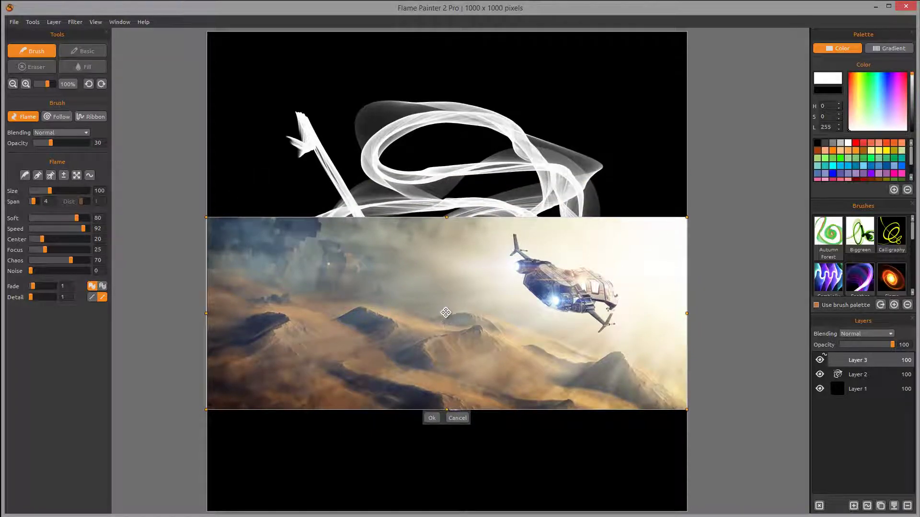
{"action": "left_click_drag", "start_coordinate": [446, 313], "coordinate": [446, 291]}
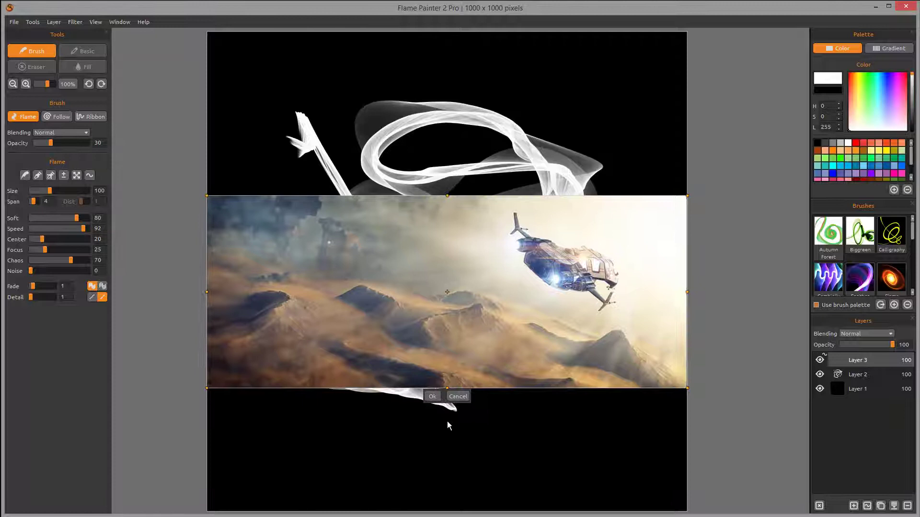
{"action": "left_click", "coordinate": [432, 397]}
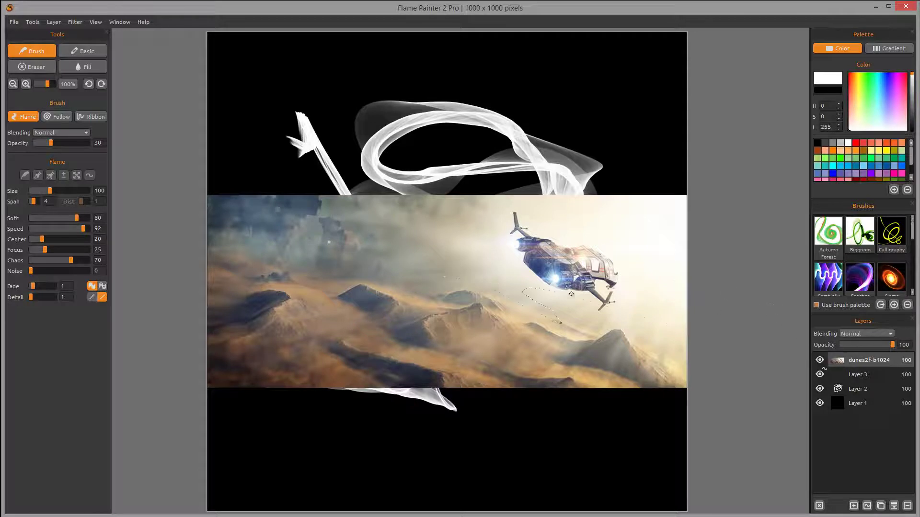
Undo the strokes painted on the image, then paint large white flame swirls on a new Layer 5
{"action": "mouse_move", "coordinate": [665, 345]}
{"action": "left_mouse_down"}
{"action": "mouse_move", "coordinate": [467, 345]}
{"action": "mouse_move", "coordinate": [335, 159]}
{"action": "mouse_move", "coordinate": [383, 320]}
{"action": "mouse_move", "coordinate": [460, 311]}
{"action": "left_mouse_up"}
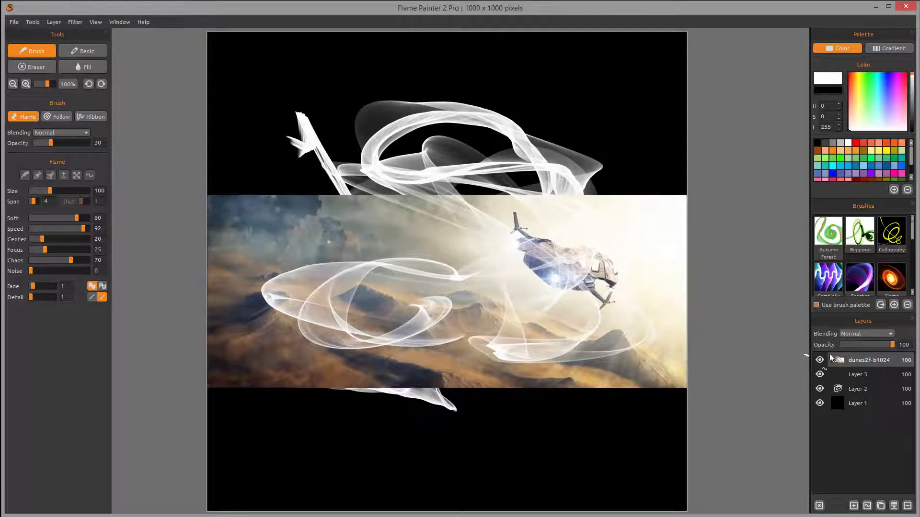
{"action": "key", "text": "ctrl+z"}
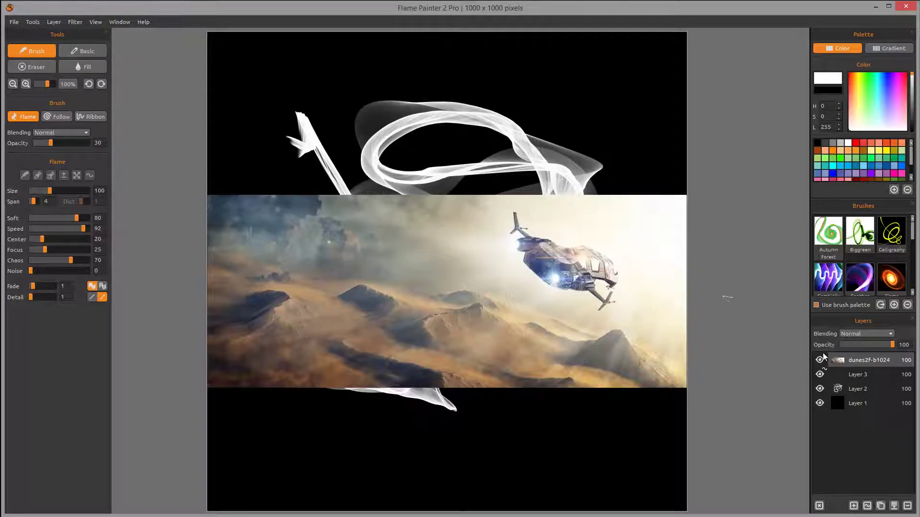
{"action": "left_click", "coordinate": [853, 505]}
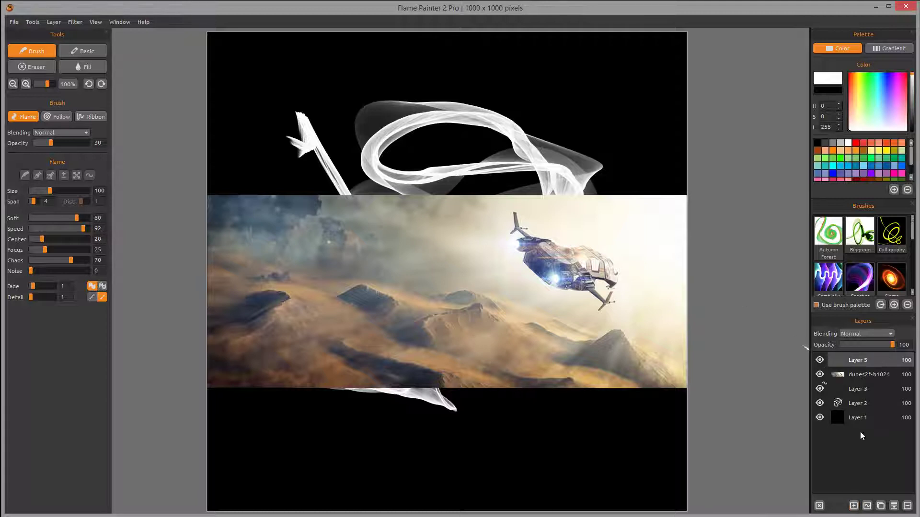
{"action": "mouse_move", "coordinate": [580, 330]}
{"action": "left_mouse_down"}
{"action": "mouse_move", "coordinate": [249, 268]}
{"action": "mouse_move", "coordinate": [550, 336]}
{"action": "mouse_move", "coordinate": [438, 295]}
{"action": "mouse_move", "coordinate": [685, 346]}
{"action": "left_mouse_up"}
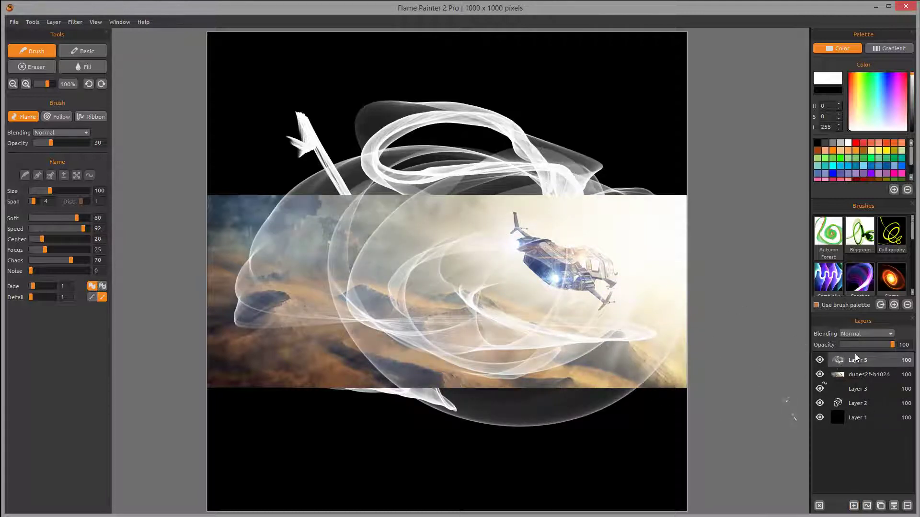
Toggle Layer 5's flame strokes off and on to compare, leaving them hidden
{"action": "left_click", "coordinate": [819, 360]}
{"action": "left_click", "coordinate": [819, 360]}
{"action": "left_click", "coordinate": [820, 360]}
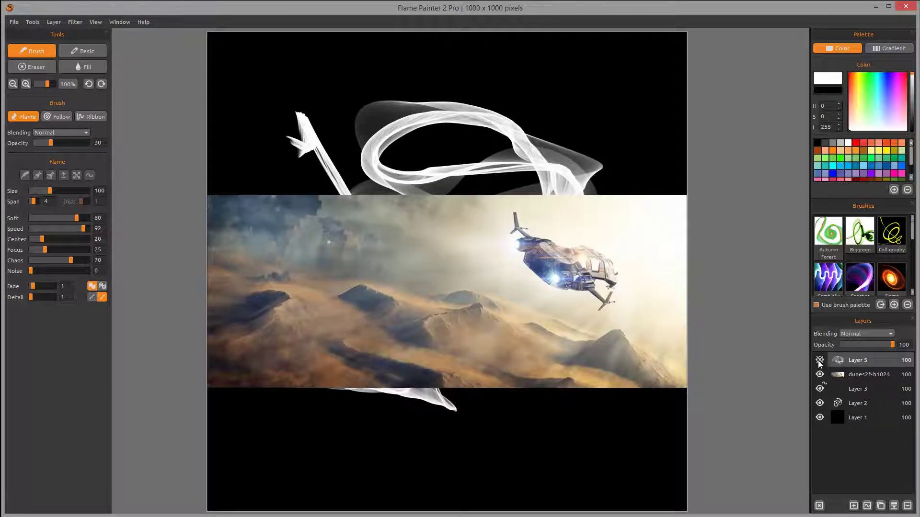
{"action": "left_click", "coordinate": [819, 360]}
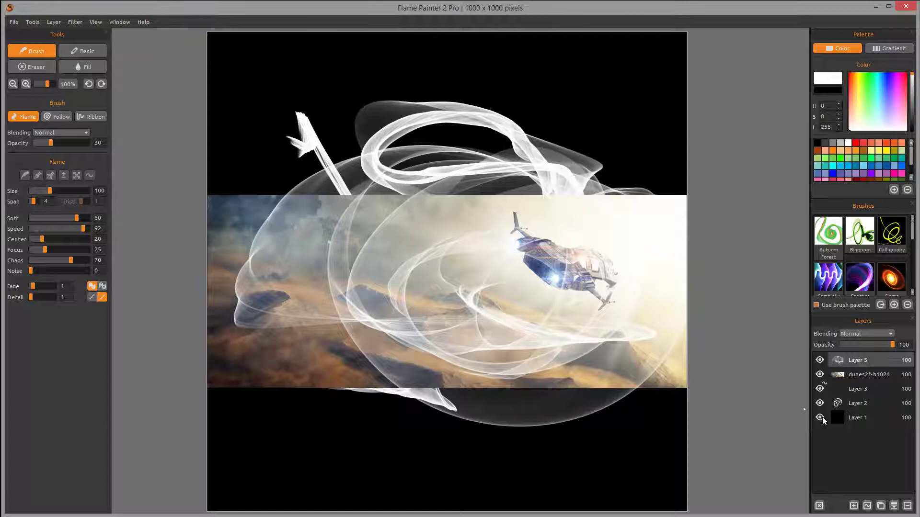
{"action": "left_click", "coordinate": [819, 360]}
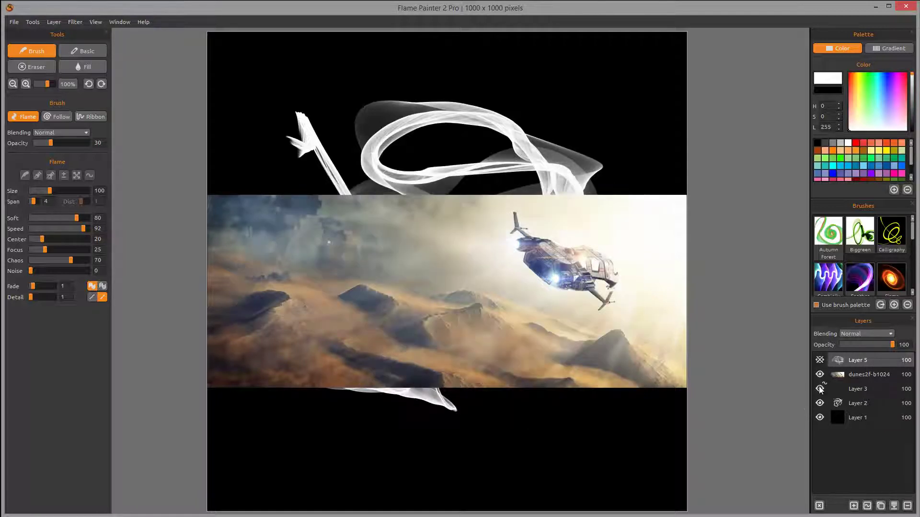
Compare visibility of Layer 2, the dunes2F-b1024 image and Layer 5, ending with Layer 2 hidden
{"action": "left_click", "coordinate": [820, 404]}
{"action": "left_click", "coordinate": [819, 375]}
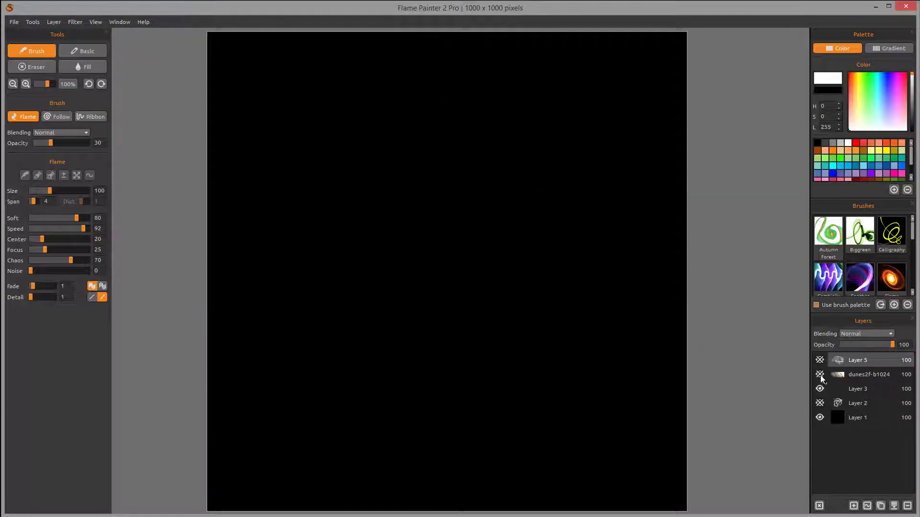
{"action": "left_click", "coordinate": [819, 374]}
{"action": "left_click", "coordinate": [820, 360]}
{"action": "left_click", "coordinate": [820, 404]}
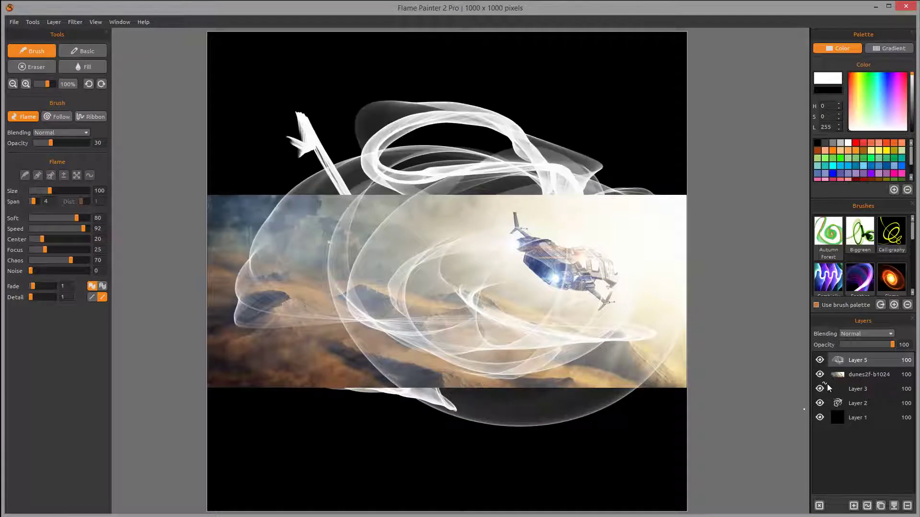
{"action": "left_click", "coordinate": [819, 361]}
{"action": "left_click", "coordinate": [819, 405]}
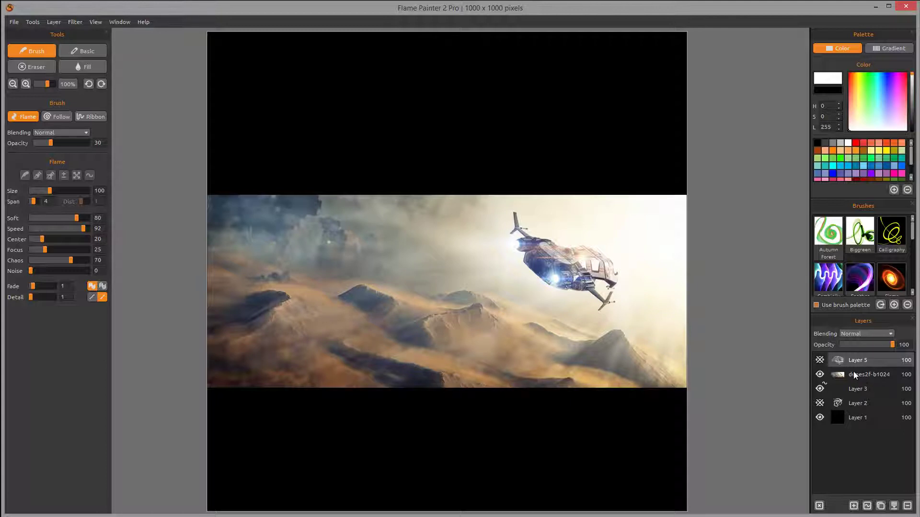
{"action": "left_click", "coordinate": [819, 361]}
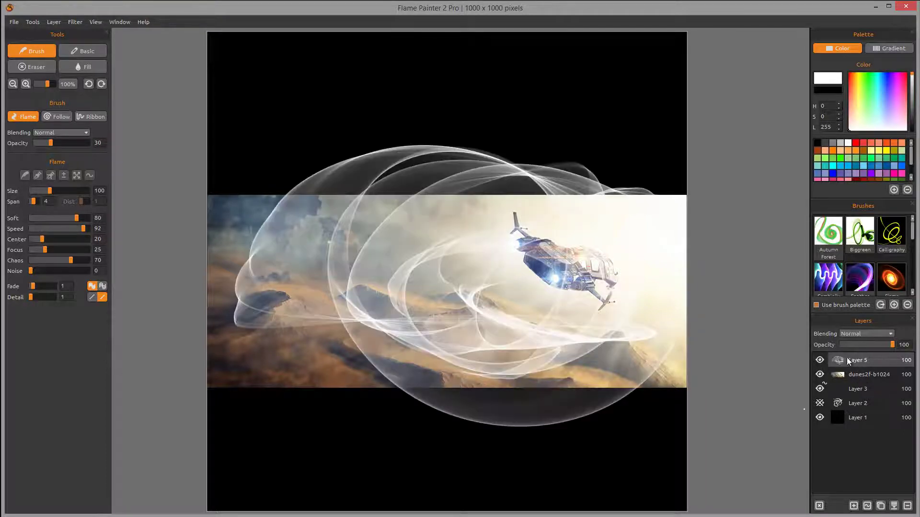
Select Layer 3 and hide the dunes2F-b1024 and Layer 5 layers, leaving a black canvas
{"action": "left_click", "coordinate": [864, 388]}
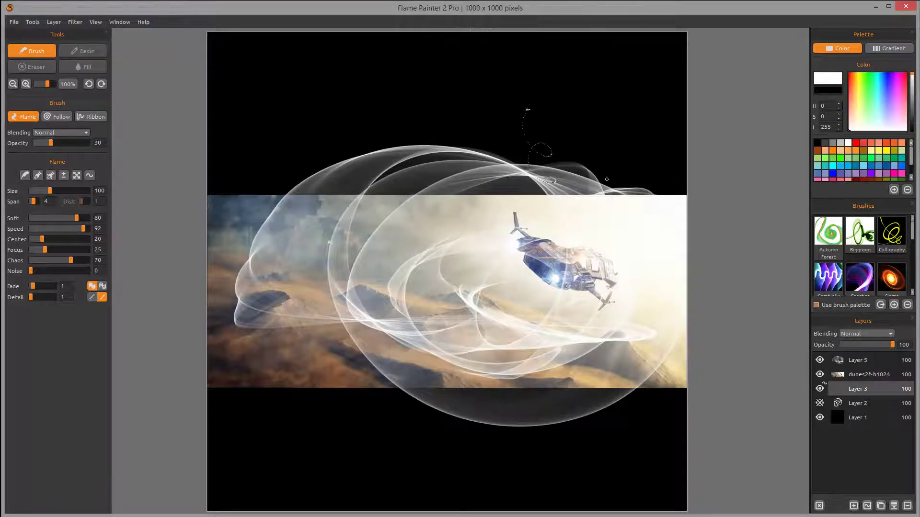
{"action": "left_click", "coordinate": [820, 374]}
{"action": "left_click", "coordinate": [820, 360]}
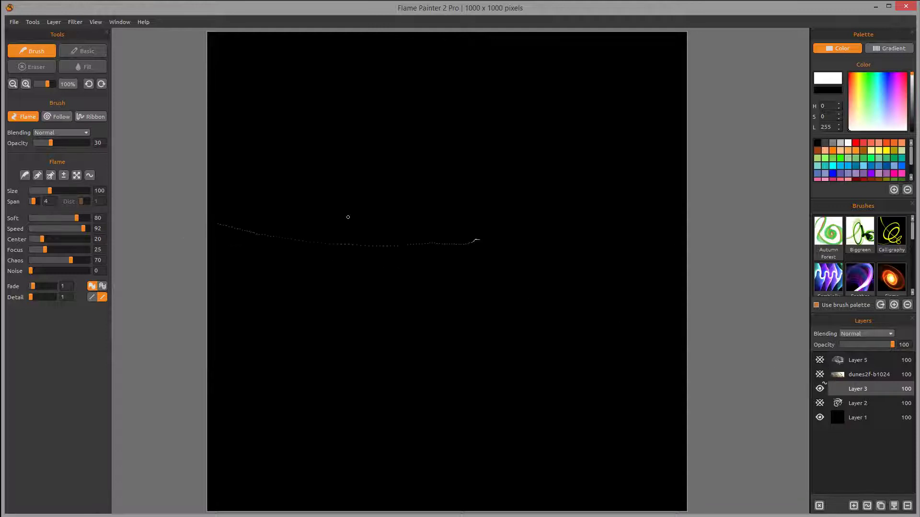
Paint a large white S-shaped flame stroke on Layer 3 and show its editable path points
{"action": "mouse_move", "coordinate": [347, 215]}
{"action": "left_mouse_down"}
{"action": "mouse_move", "coordinate": [284, 178]}
{"action": "mouse_move", "coordinate": [340, 148]}
{"action": "mouse_move", "coordinate": [491, 111]}
{"action": "mouse_move", "coordinate": [566, 129]}
{"action": "mouse_move", "coordinate": [524, 164]}
{"action": "mouse_move", "coordinate": [388, 181]}
{"action": "mouse_move", "coordinate": [328, 268]}
{"action": "mouse_move", "coordinate": [445, 308]}
{"action": "mouse_move", "coordinate": [404, 245]}
{"action": "mouse_move", "coordinate": [523, 292]}
{"action": "mouse_move", "coordinate": [572, 372]}
{"action": "mouse_move", "coordinate": [520, 393]}
{"action": "left_mouse_up"}
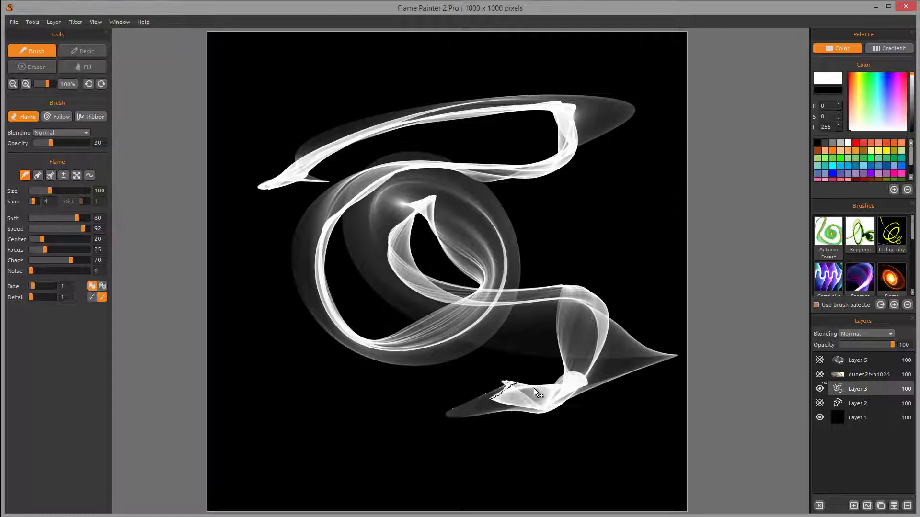
{"action": "key", "text": "e"}
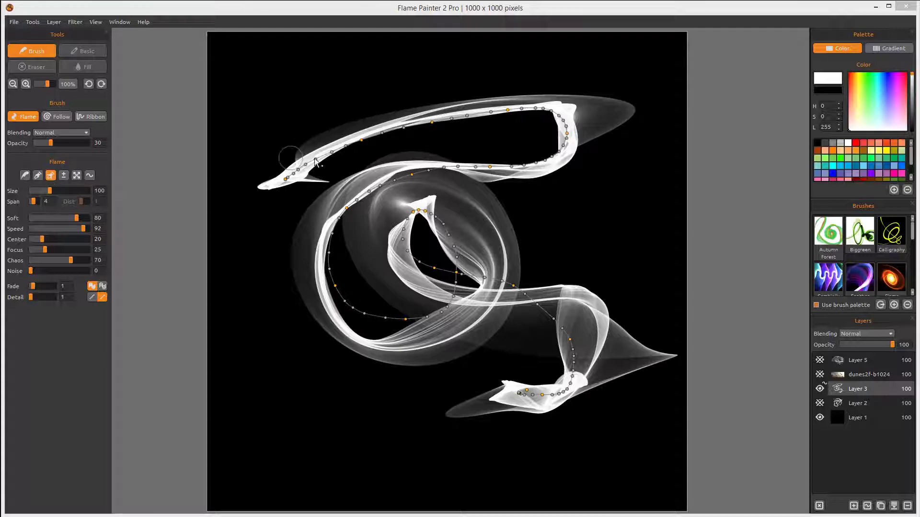
Drag the stroke's left-side path points to stretch its upper and lower tails outward
{"action": "mouse_move", "coordinate": [291, 158]}
{"action": "left_mouse_down"}
{"action": "mouse_move", "coordinate": [321, 174]}
{"action": "mouse_move", "coordinate": [319, 152]}
{"action": "left_mouse_up"}
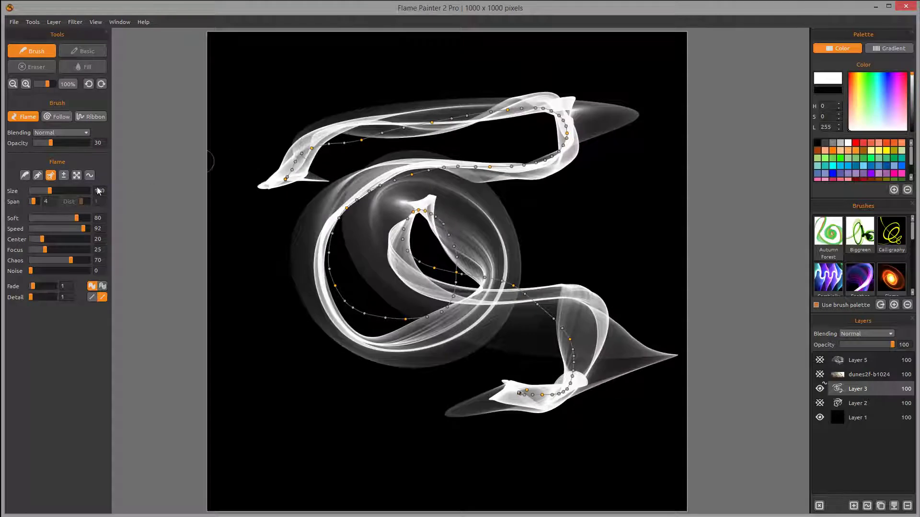
{"action": "left_click", "coordinate": [38, 175]}
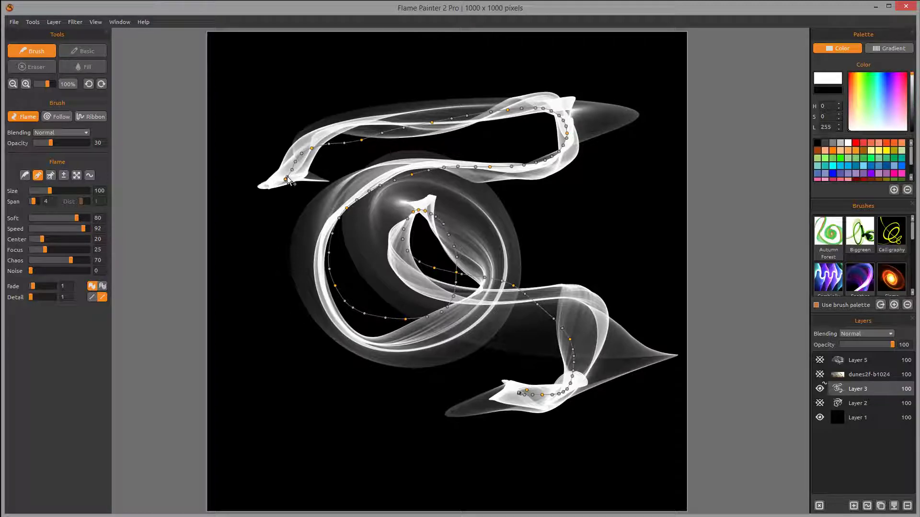
{"action": "left_click_drag", "start_coordinate": [289, 171], "coordinate": [285, 169]}
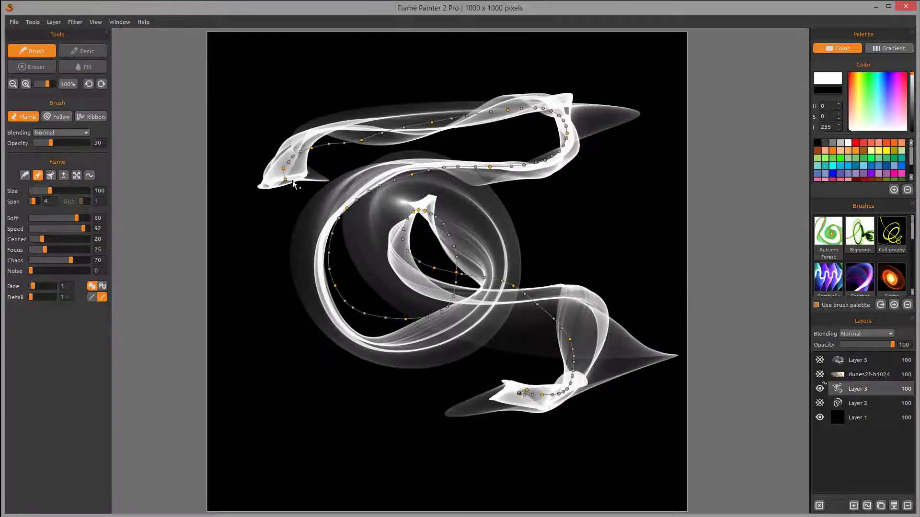
{"action": "mouse_move", "coordinate": [283, 168]}
{"action": "left_mouse_down"}
{"action": "mouse_move", "coordinate": [275, 150]}
{"action": "mouse_move", "coordinate": [286, 170]}
{"action": "mouse_move", "coordinate": [281, 157]}
{"action": "left_mouse_up"}
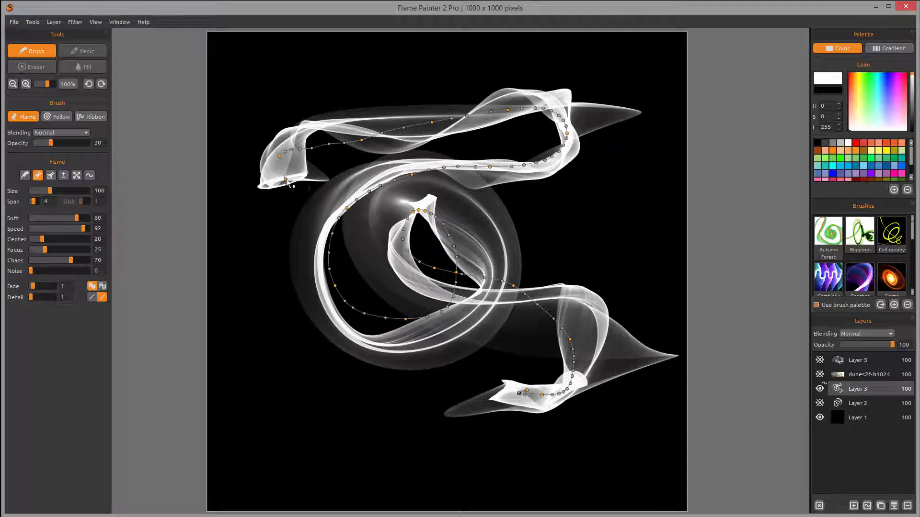
{"action": "mouse_move", "coordinate": [286, 181]}
{"action": "left_mouse_down"}
{"action": "mouse_move", "coordinate": [251, 193]}
{"action": "mouse_move", "coordinate": [259, 214]}
{"action": "left_mouse_up"}
{"action": "left_click_drag", "start_coordinate": [285, 179], "coordinate": [251, 181]}
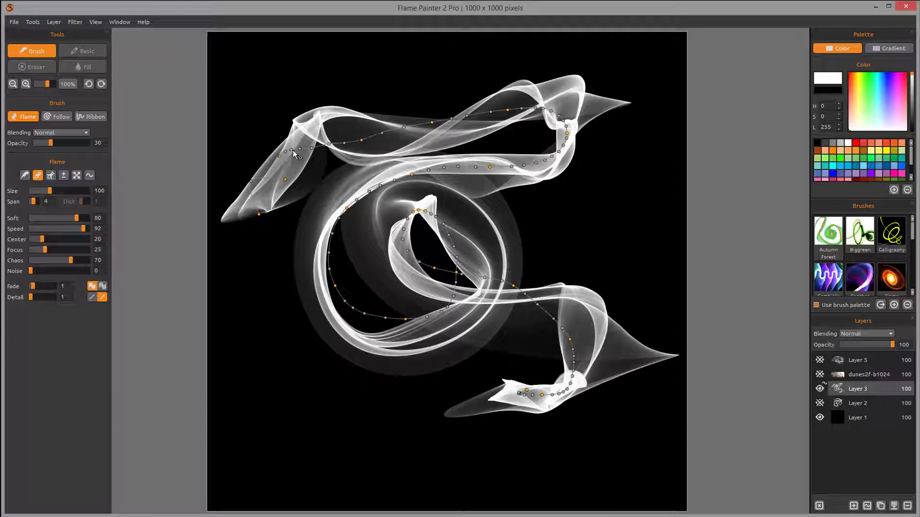
{"action": "mouse_move", "coordinate": [292, 151]}
{"action": "left_mouse_down"}
{"action": "mouse_move", "coordinate": [313, 142]}
{"action": "mouse_move", "coordinate": [277, 100]}
{"action": "mouse_move", "coordinate": [232, 142]}
{"action": "mouse_move", "coordinate": [275, 110]}
{"action": "mouse_move", "coordinate": [372, 100]}
{"action": "mouse_move", "coordinate": [321, 97]}
{"action": "mouse_move", "coordinate": [294, 120]}
{"action": "mouse_move", "coordinate": [316, 129]}
{"action": "mouse_move", "coordinate": [310, 163]}
{"action": "mouse_move", "coordinate": [300, 122]}
{"action": "mouse_move", "coordinate": [310, 96]}
{"action": "mouse_move", "coordinate": [300, 110]}
{"action": "left_mouse_up"}
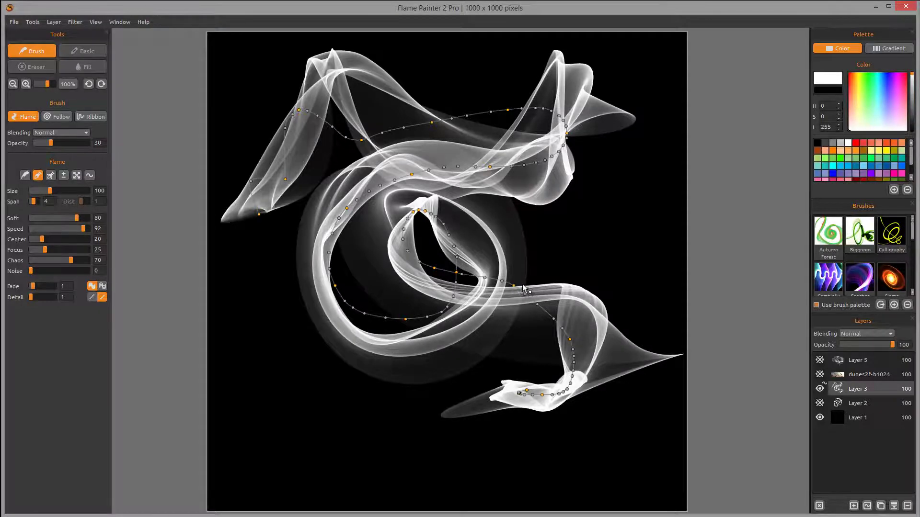
Move a path point and pull two curve handles from the stroke's end to loop a new lower tail
{"action": "left_click_drag", "start_coordinate": [513, 286], "coordinate": [464, 333]}
{"action": "left_click_drag", "start_coordinate": [526, 391], "coordinate": [467, 375]}
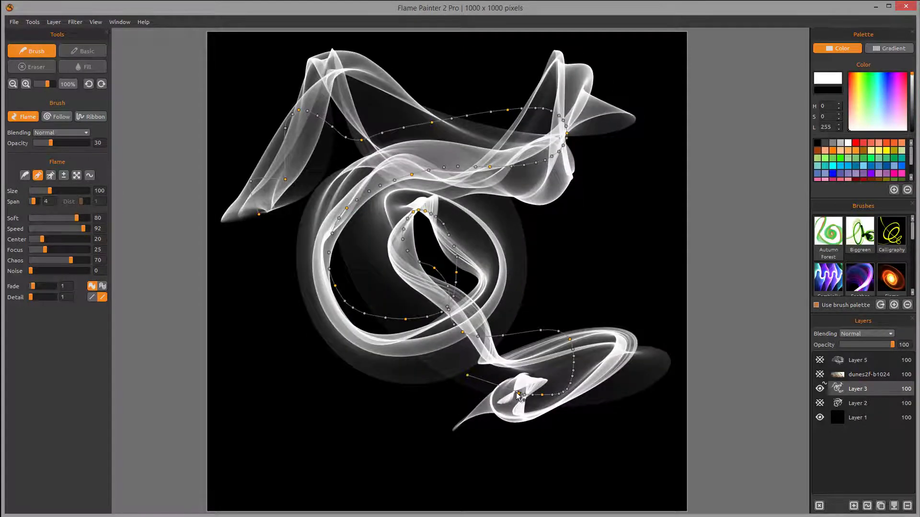
{"action": "left_click_drag", "start_coordinate": [518, 394], "coordinate": [537, 452]}
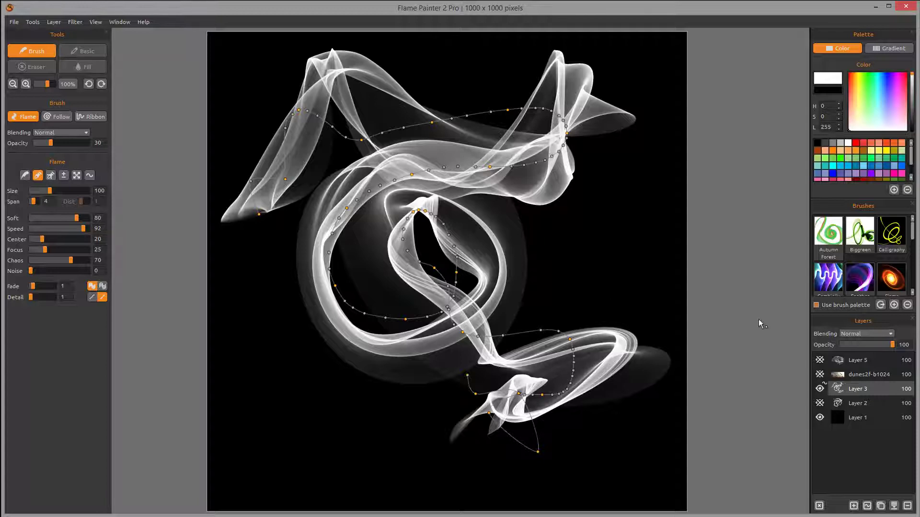
Show the dunes2F-b1024 image again, move it below Layer 3 in the stack, and select Layer 3
{"action": "left_click", "coordinate": [820, 374]}
{"action": "left_click", "coordinate": [856, 374]}
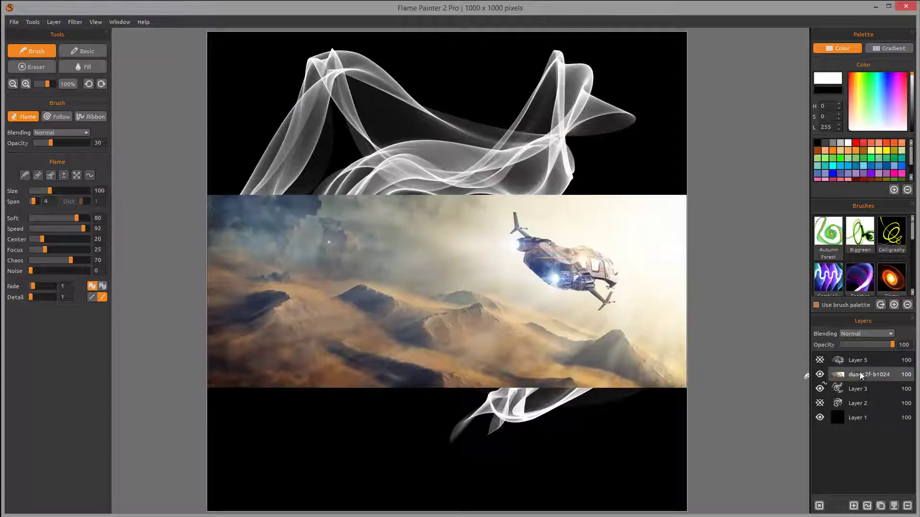
{"action": "left_click_drag", "start_coordinate": [856, 374], "coordinate": [861, 396]}
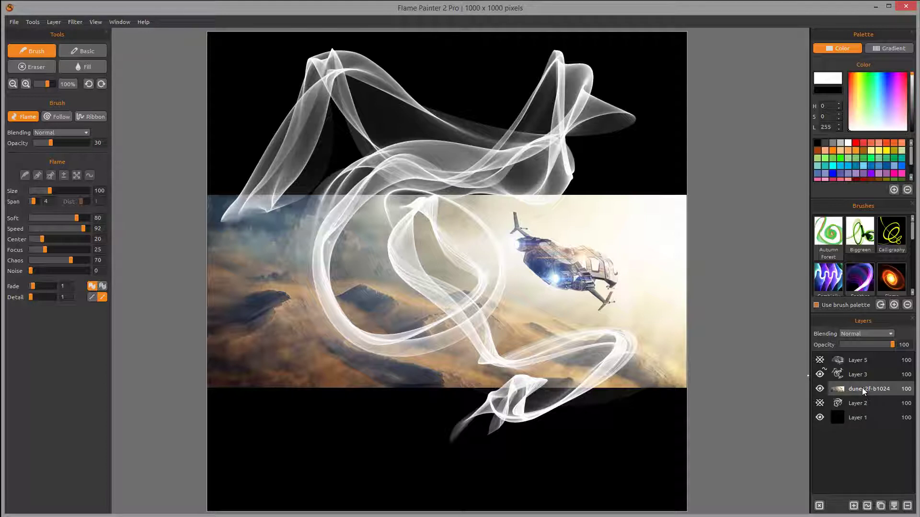
{"action": "mouse_move", "coordinate": [861, 387]}
{"action": "left_mouse_down"}
{"action": "mouse_move", "coordinate": [863, 358]}
{"action": "mouse_move", "coordinate": [864, 389]}
{"action": "left_mouse_up"}
{"action": "left_click", "coordinate": [863, 374]}
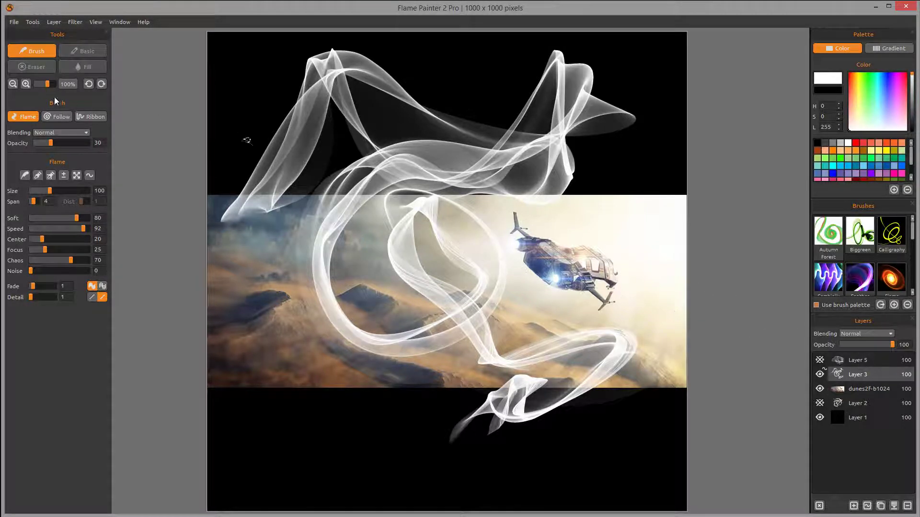
Drag Layer 3's flame control points near the ship to reshape it, then try the Opacity slider
{"action": "left_click", "coordinate": [37, 176]}
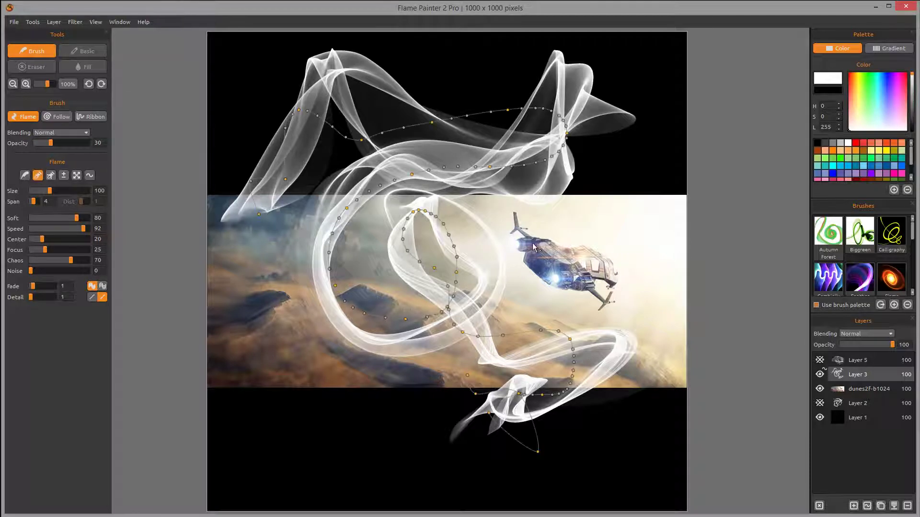
{"action": "mouse_move", "coordinate": [559, 333]}
{"action": "left_mouse_down"}
{"action": "mouse_move", "coordinate": [532, 268]}
{"action": "mouse_move", "coordinate": [568, 334]}
{"action": "mouse_move", "coordinate": [580, 337]}
{"action": "mouse_move", "coordinate": [528, 311]}
{"action": "mouse_move", "coordinate": [535, 313]}
{"action": "left_mouse_up"}
{"action": "left_click_drag", "start_coordinate": [554, 278], "coordinate": [557, 278]}
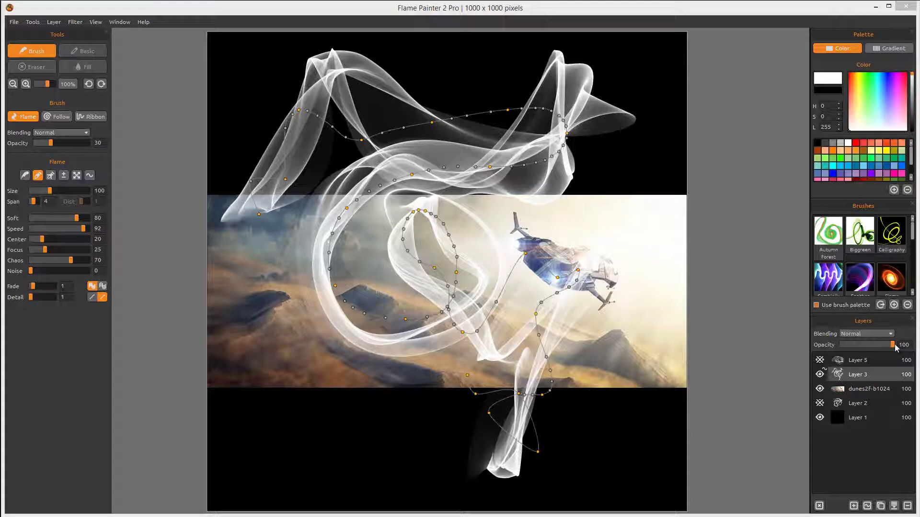
{"action": "mouse_move", "coordinate": [894, 346]}
{"action": "left_mouse_down"}
{"action": "mouse_move", "coordinate": [834, 346]}
{"action": "mouse_move", "coordinate": [908, 349]}
{"action": "left_mouse_up"}
{"action": "left_click", "coordinate": [889, 334]}
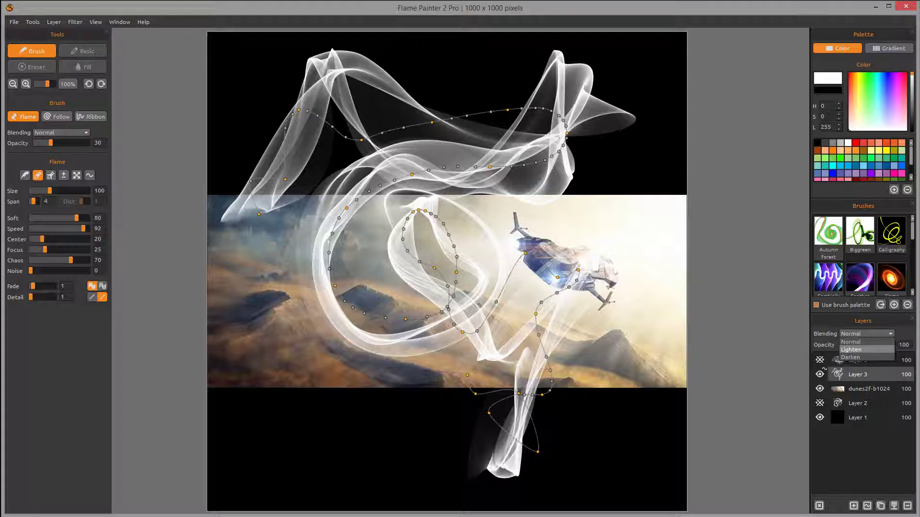
{"action": "left_click", "coordinate": [851, 341]}
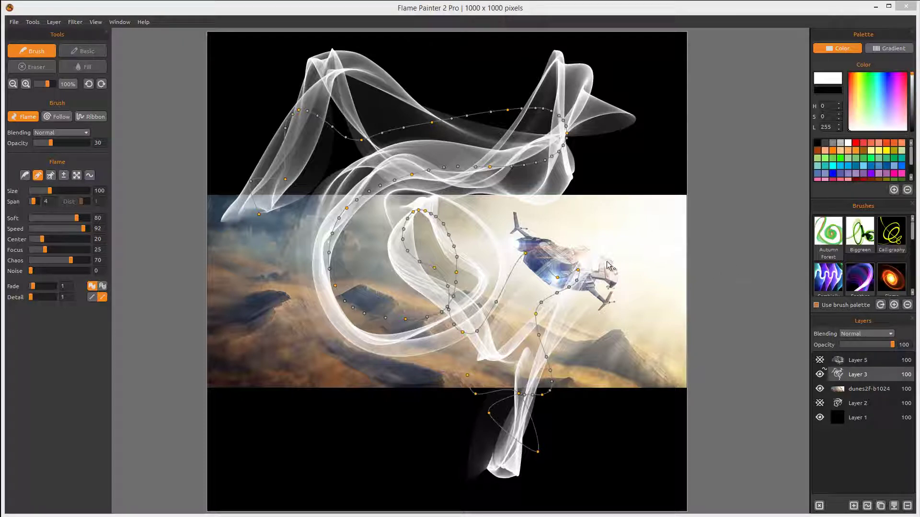
{"action": "left_click", "coordinate": [888, 334]}
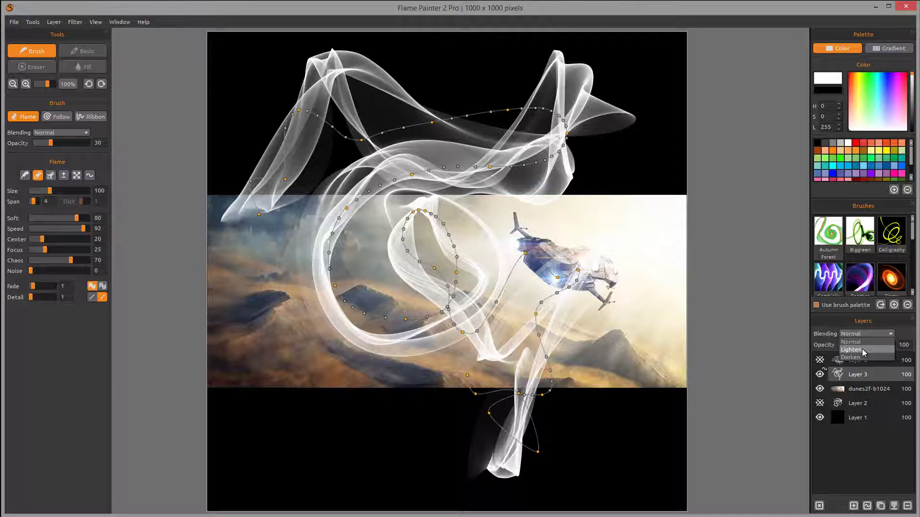
{"action": "left_click", "coordinate": [862, 353]}
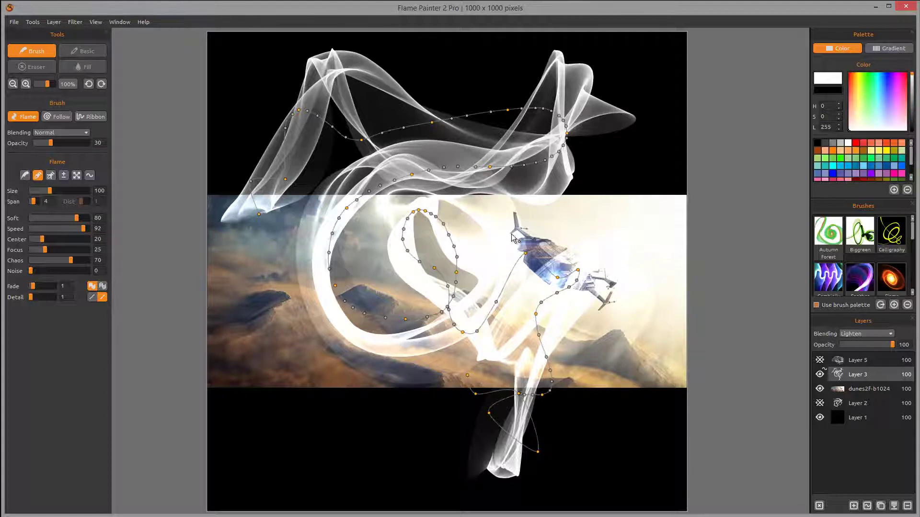
{"action": "left_click", "coordinate": [883, 332]}
{"action": "left_click", "coordinate": [858, 357]}
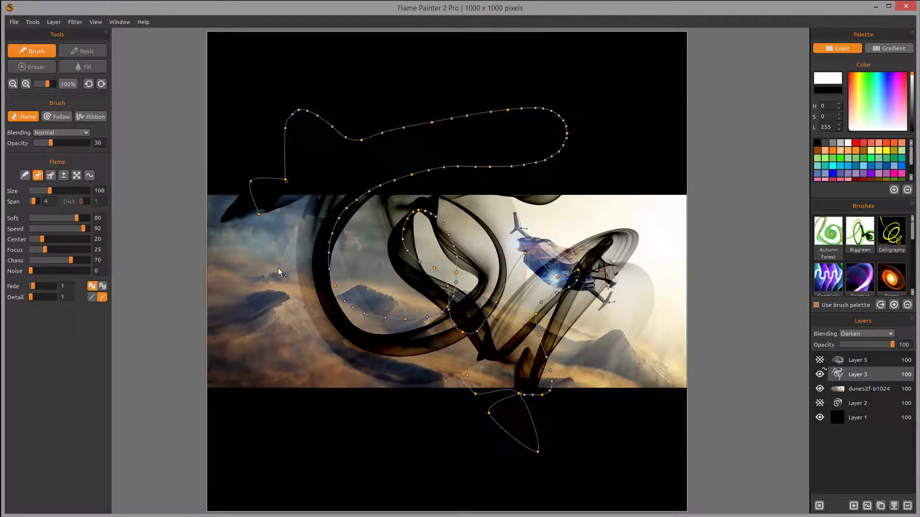
{"action": "left_click", "coordinate": [863, 333]}
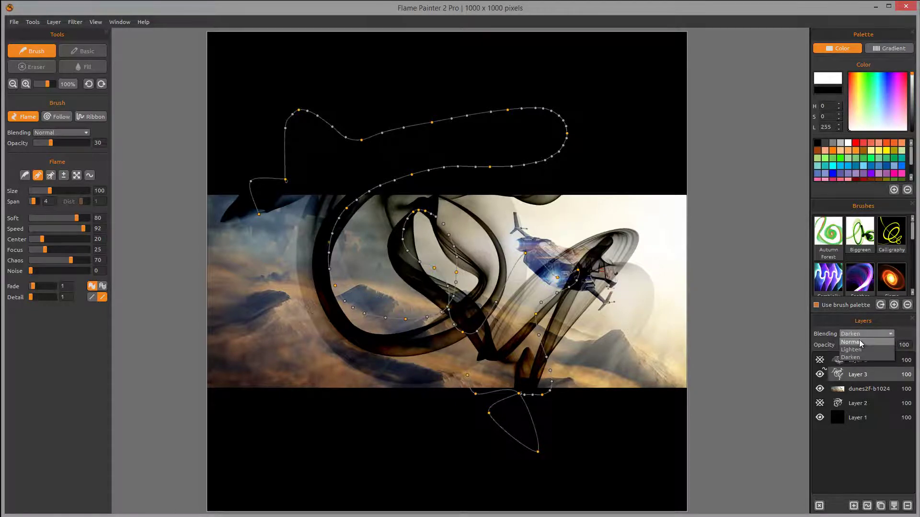
{"action": "left_click", "coordinate": [859, 340]}
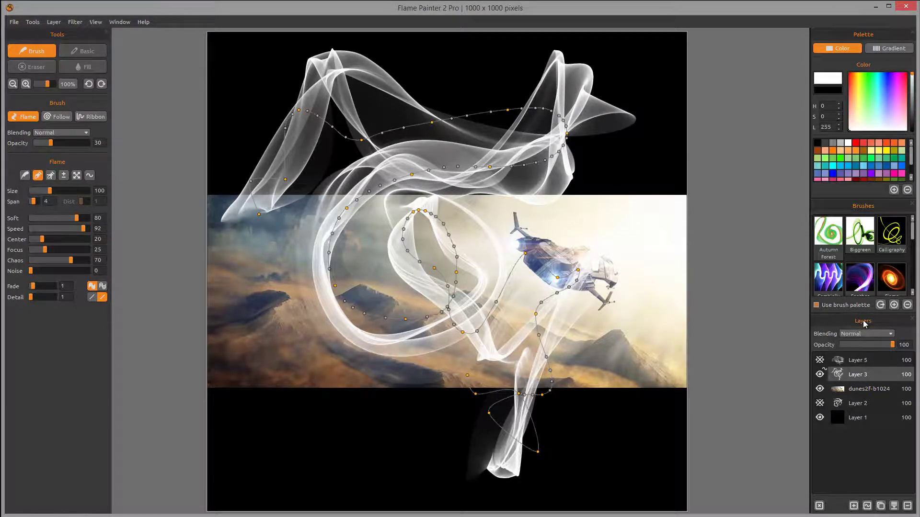
Float the Layers panel as an enlarged separate window and clear Layer 3's flames with Delete
{"action": "mouse_move", "coordinate": [863, 326]}
{"action": "left_mouse_down"}
{"action": "mouse_move", "coordinate": [707, 219]}
{"action": "mouse_move", "coordinate": [673, 94]}
{"action": "left_mouse_up"}
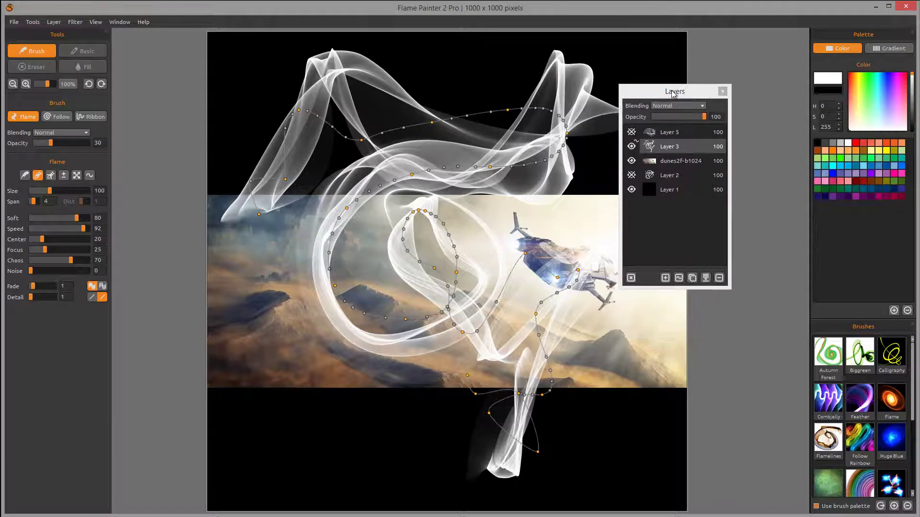
{"action": "left_click_drag", "start_coordinate": [729, 287], "coordinate": [799, 384]}
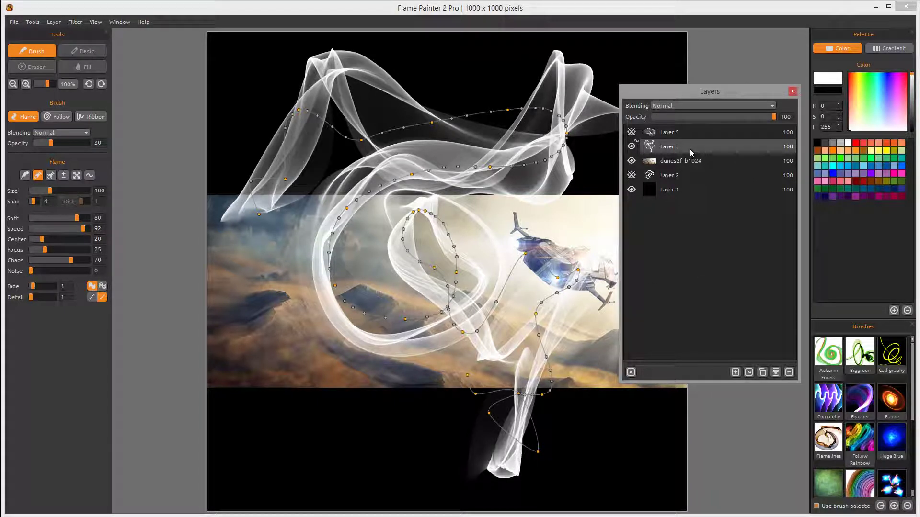
{"action": "key", "text": "Delete"}
{"action": "left_click_drag", "start_coordinate": [582, 180], "coordinate": [454, 225]}
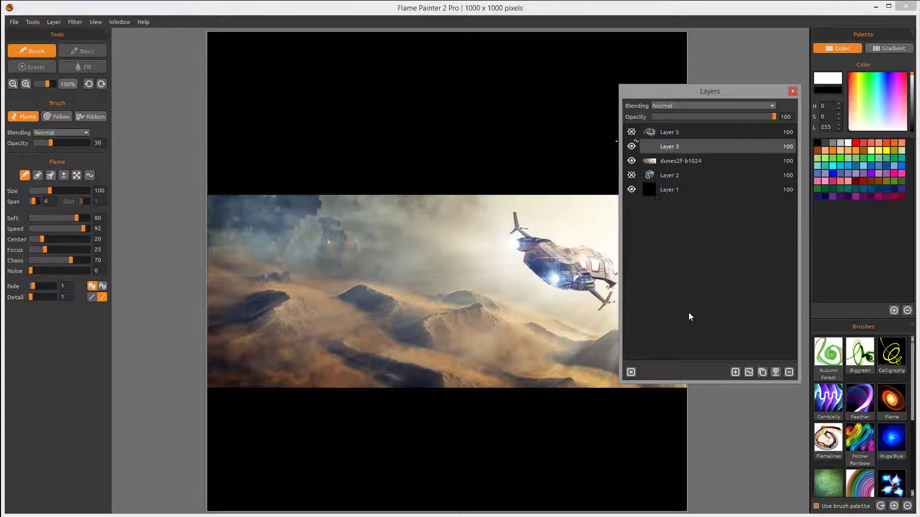
Clear Layer 5's flame content and make Layer 5 visible again
{"action": "left_click", "coordinate": [706, 163]}
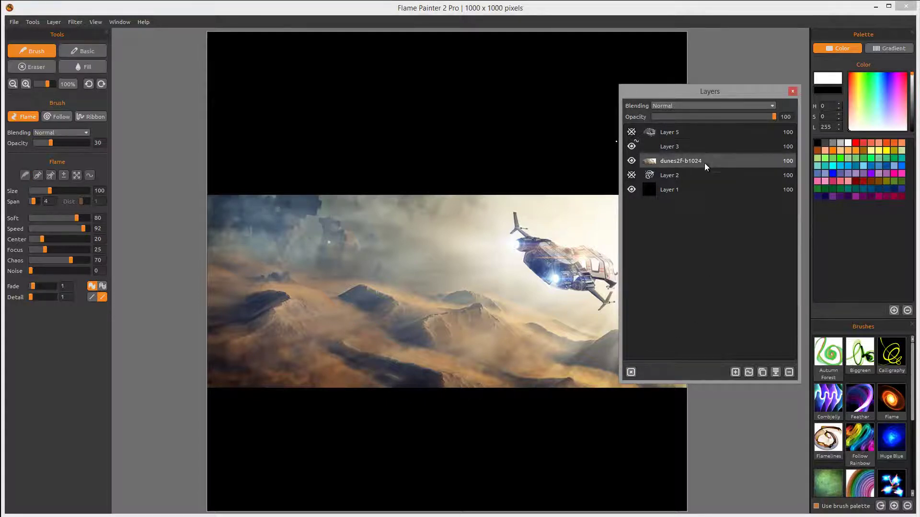
{"action": "left_click", "coordinate": [686, 128]}
{"action": "left_click", "coordinate": [631, 371]}
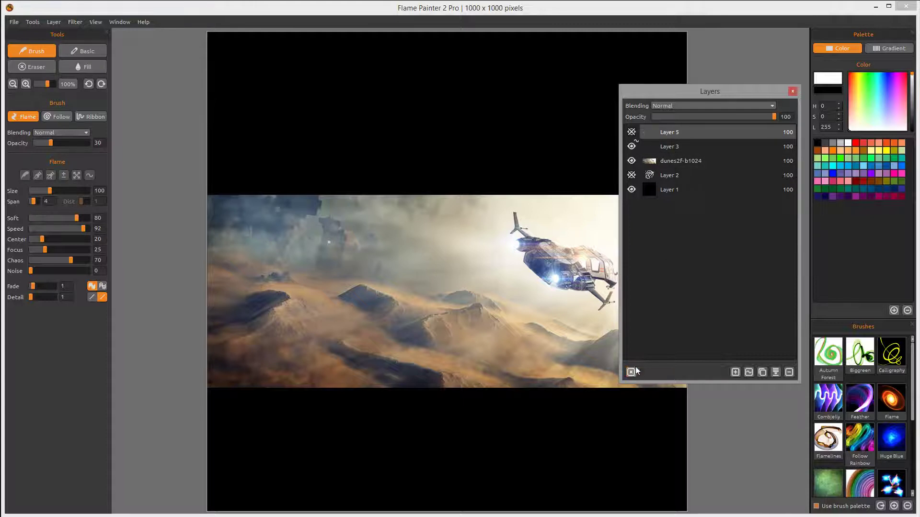
{"action": "left_click", "coordinate": [631, 132]}
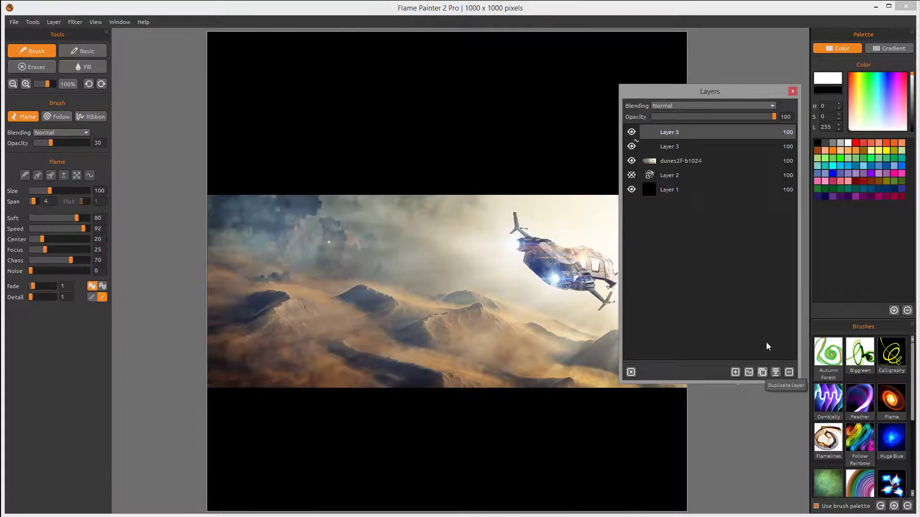
Duplicate the dunes2f-b1024 image layer and merge both dunes layers into one
{"action": "left_click", "coordinate": [691, 162]}
{"action": "left_click", "coordinate": [762, 373]}
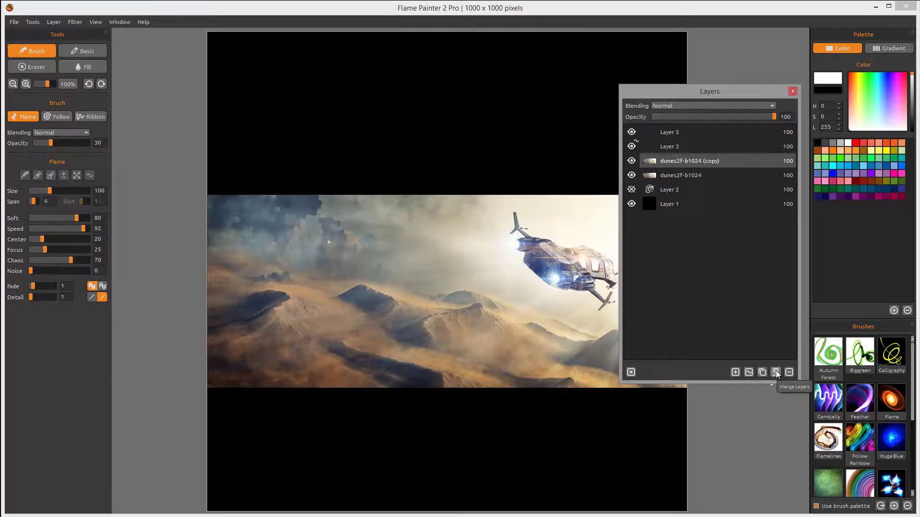
{"action": "left_click", "coordinate": [700, 175], "text": "ctrl"}
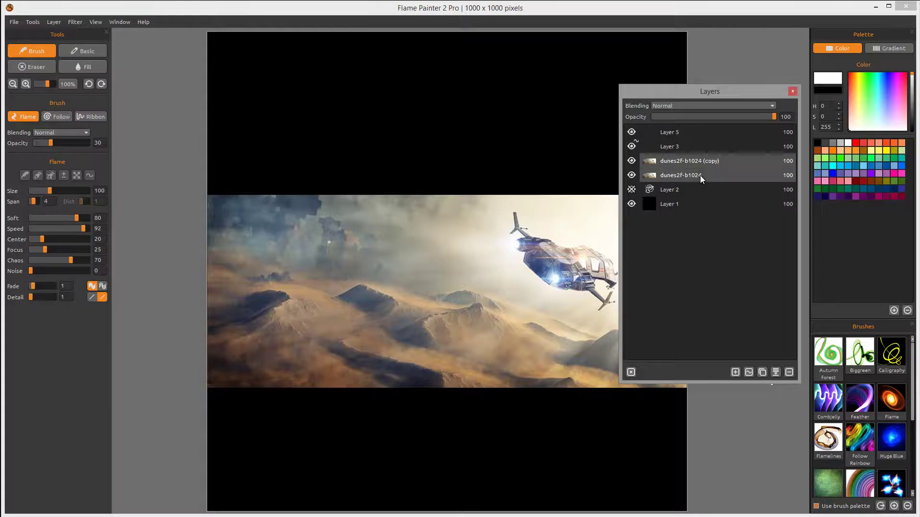
{"action": "left_click", "coordinate": [776, 373]}
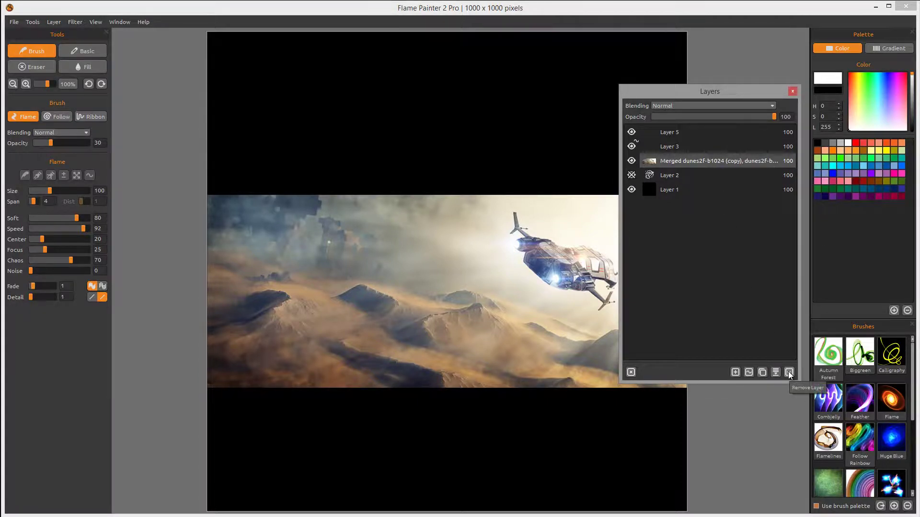
Remove Layer 5, Layer 3 and Layer 2, leaving the merged dunes layer above Layer 1
{"action": "left_click", "coordinate": [671, 138]}
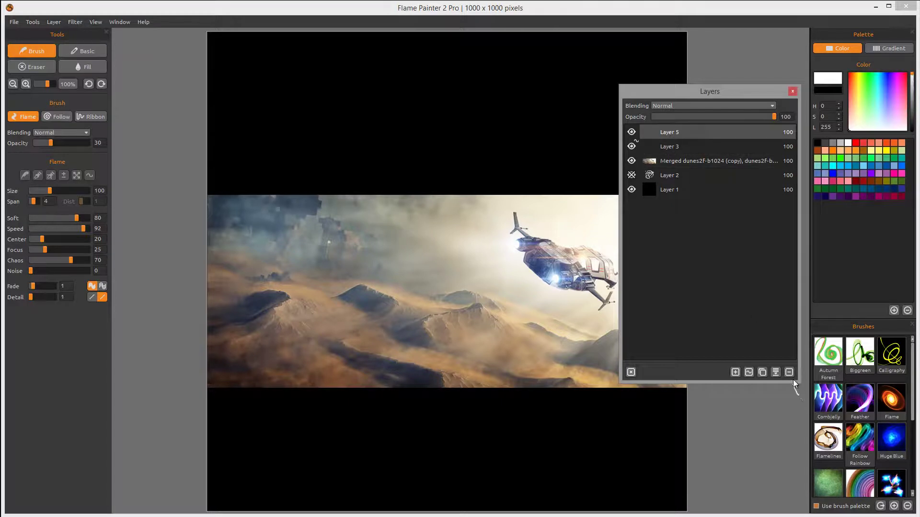
{"action": "left_click", "coordinate": [789, 372]}
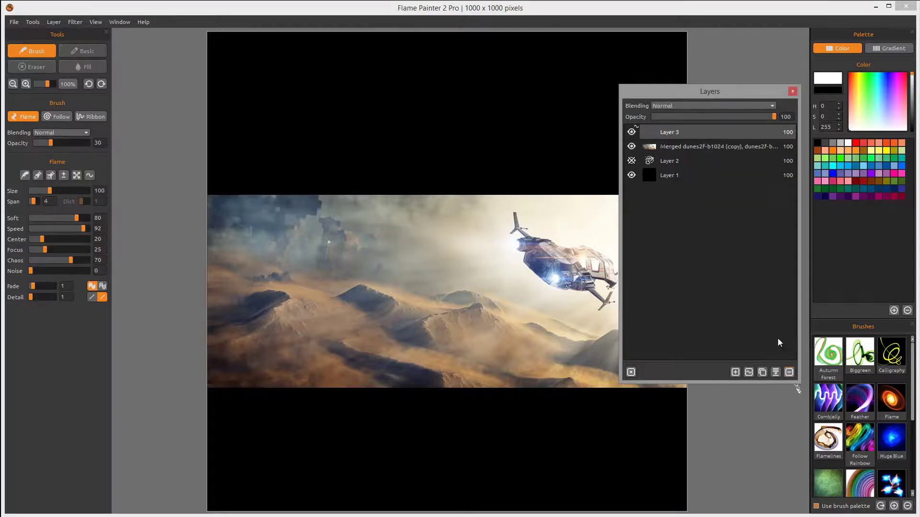
{"action": "left_click", "coordinate": [789, 372]}
{"action": "left_click", "coordinate": [685, 146]}
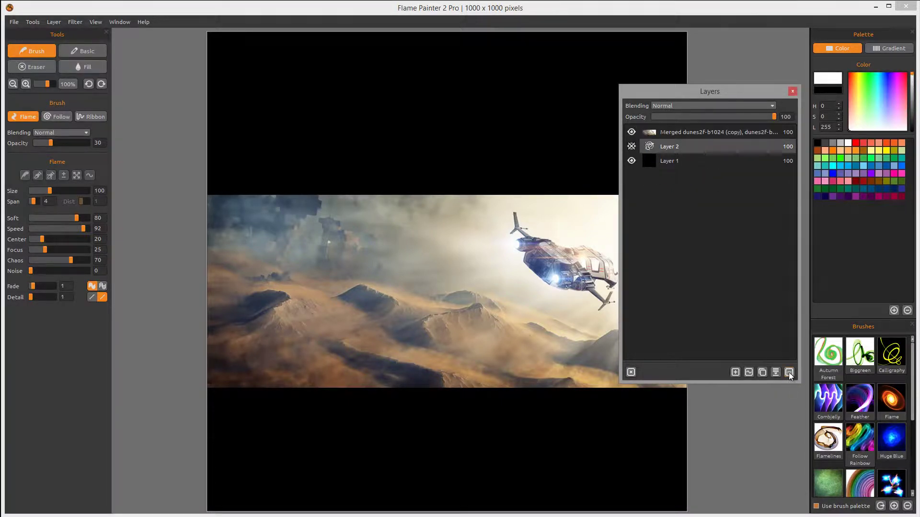
{"action": "left_click", "coordinate": [789, 373]}
Dock the floating Layers panel back in the right dock below Brushes and enlarge its height
{"action": "left_click_drag", "start_coordinate": [722, 92], "coordinate": [742, 159]}
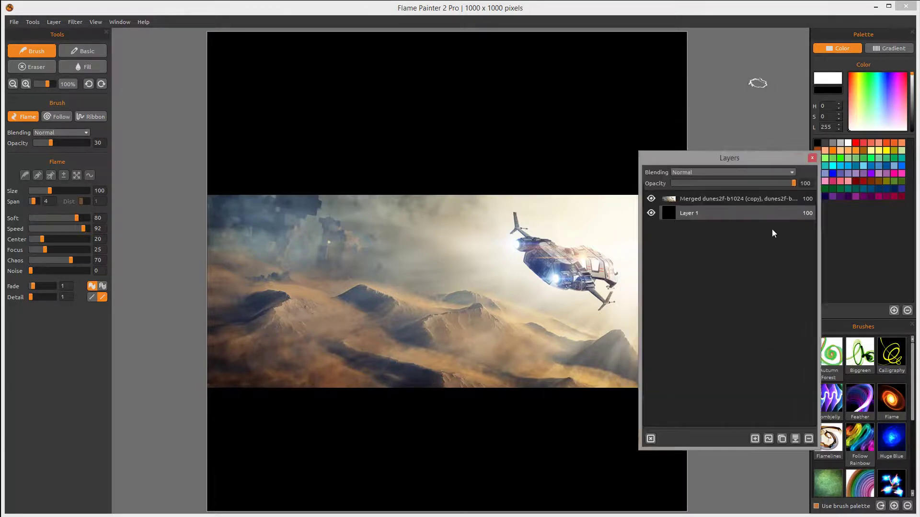
{"action": "mouse_move", "coordinate": [772, 233]}
{"action": "left_mouse_down"}
{"action": "mouse_move", "coordinate": [872, 493]}
{"action": "mouse_move", "coordinate": [854, 491]}
{"action": "mouse_move", "coordinate": [870, 408]}
{"action": "left_mouse_up"}
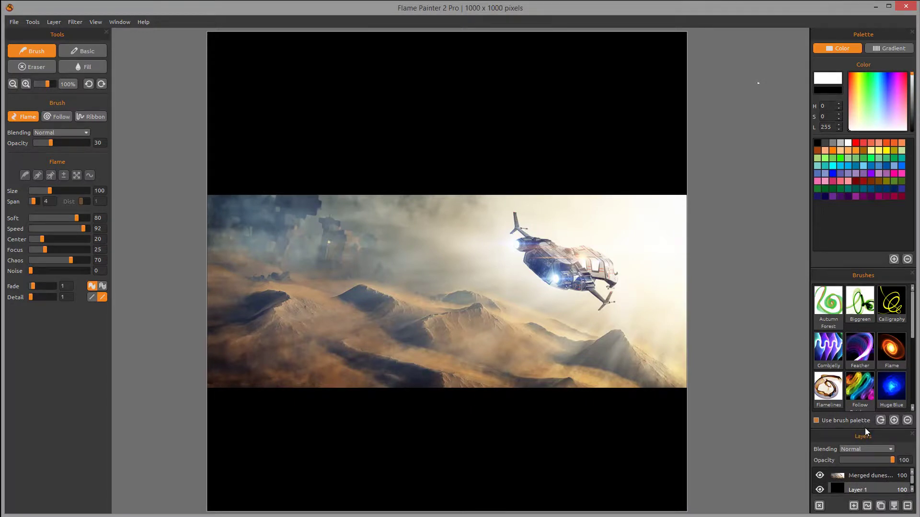
{"action": "left_click_drag", "start_coordinate": [864, 428], "coordinate": [864, 360]}
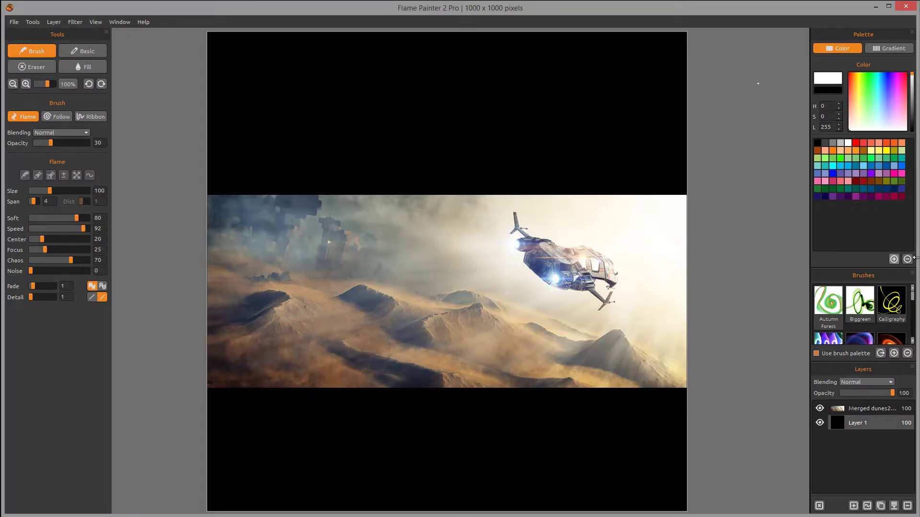
{"action": "left_click_drag", "start_coordinate": [518, 167], "coordinate": [320, 163]}
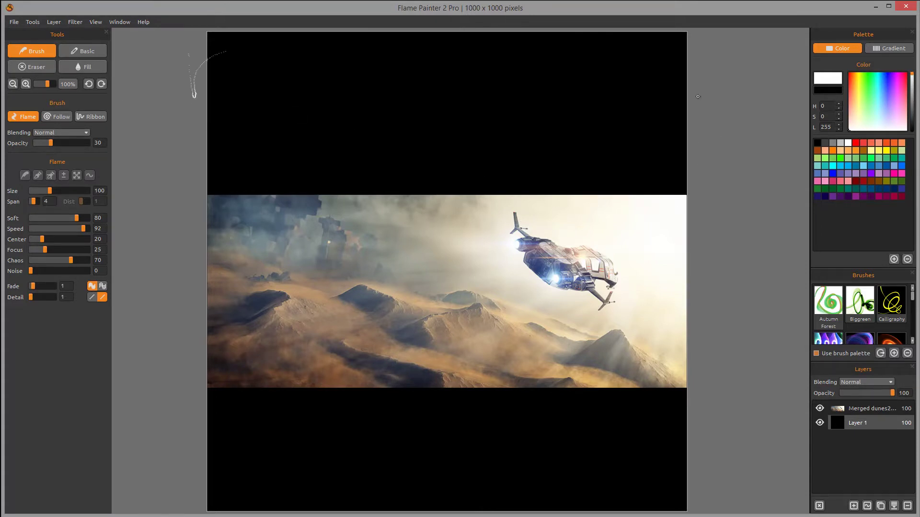